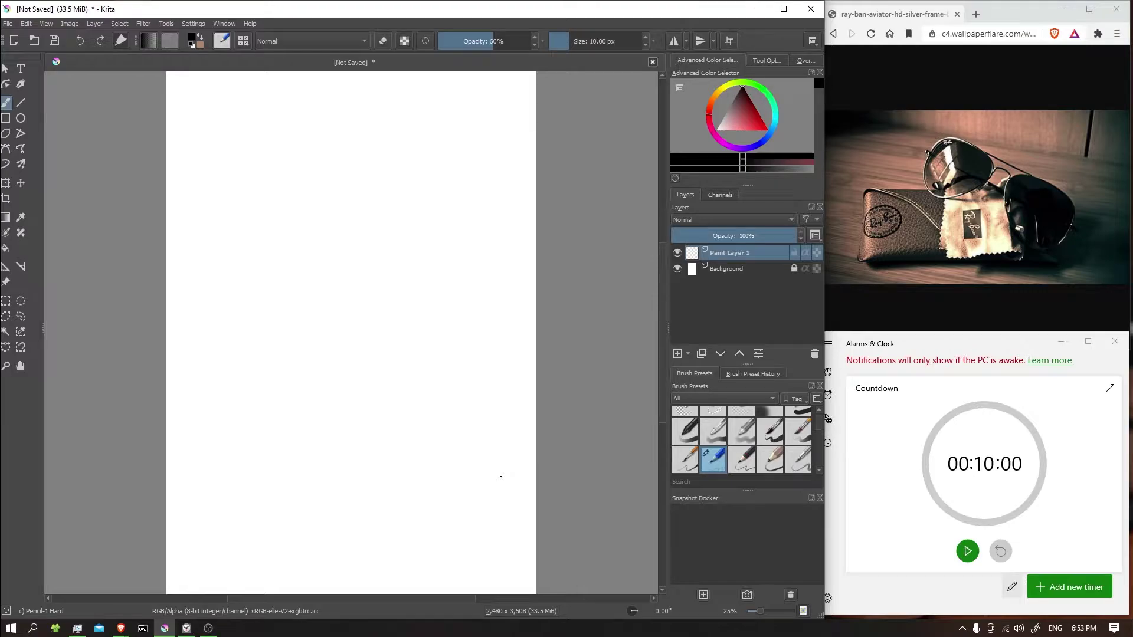
Start the 10:00 countdown timer beside the blank canvas.
left_click(968, 551)
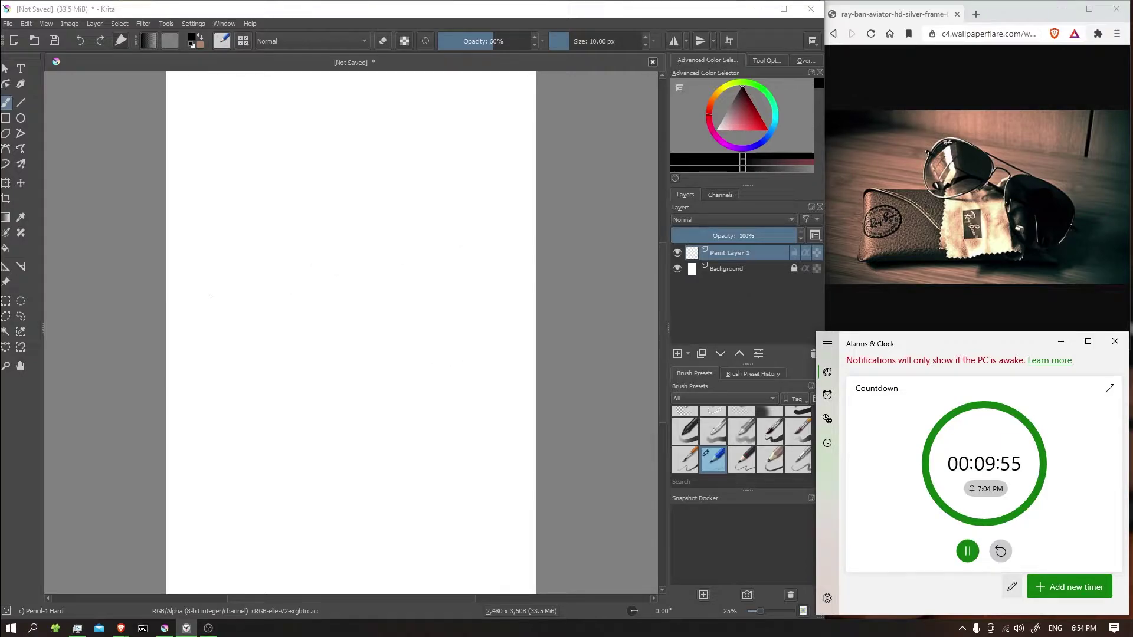
Outline the case's left, bottom, right and top edges with faint Pencil-1 Hard strokes.
left_click_drag(202, 327, 214, 262)
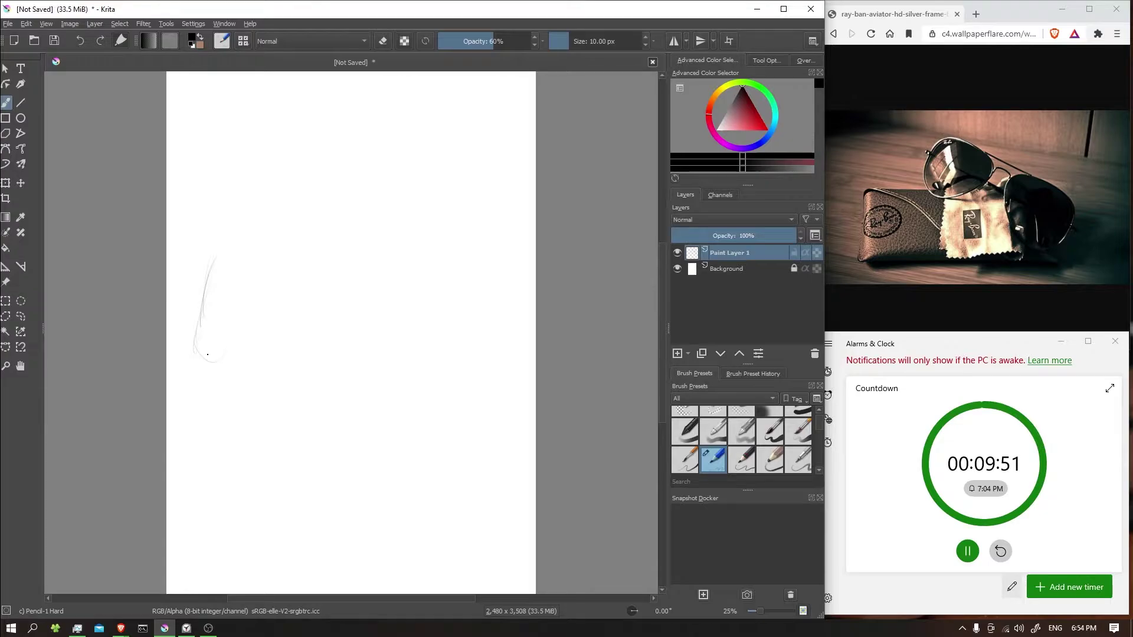
mouse_move(213, 359)
left_mouse_down()
mouse_move(247, 337)
mouse_move(370, 369)
left_mouse_up()
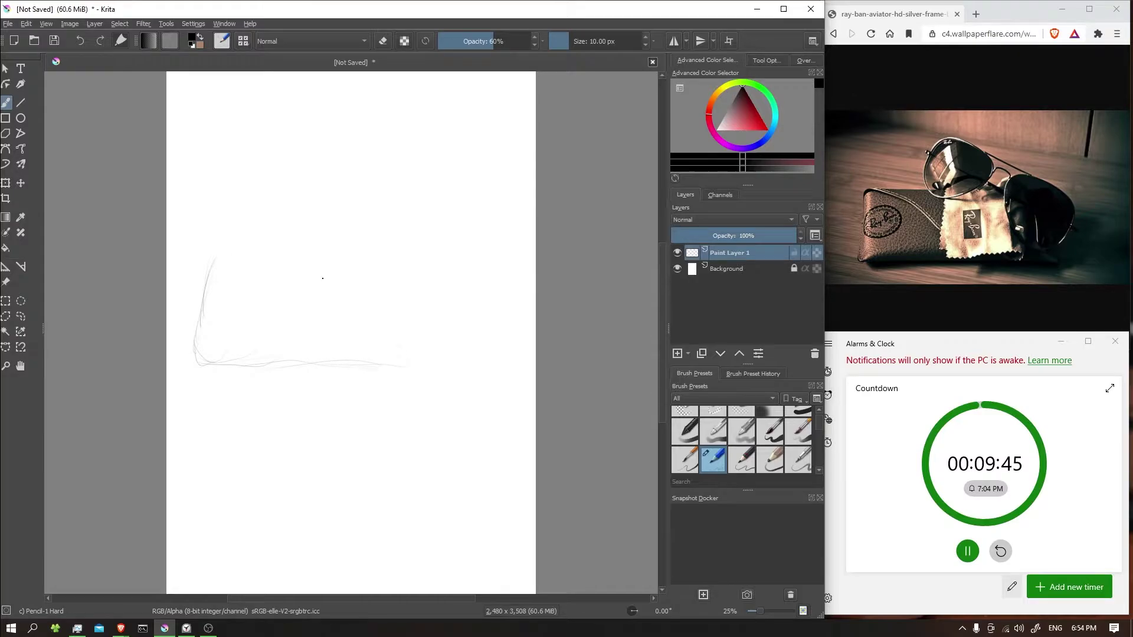
left_click_drag(432, 362, 455, 356)
left_click_drag(478, 330, 480, 356)
left_click_drag(234, 248, 453, 245)
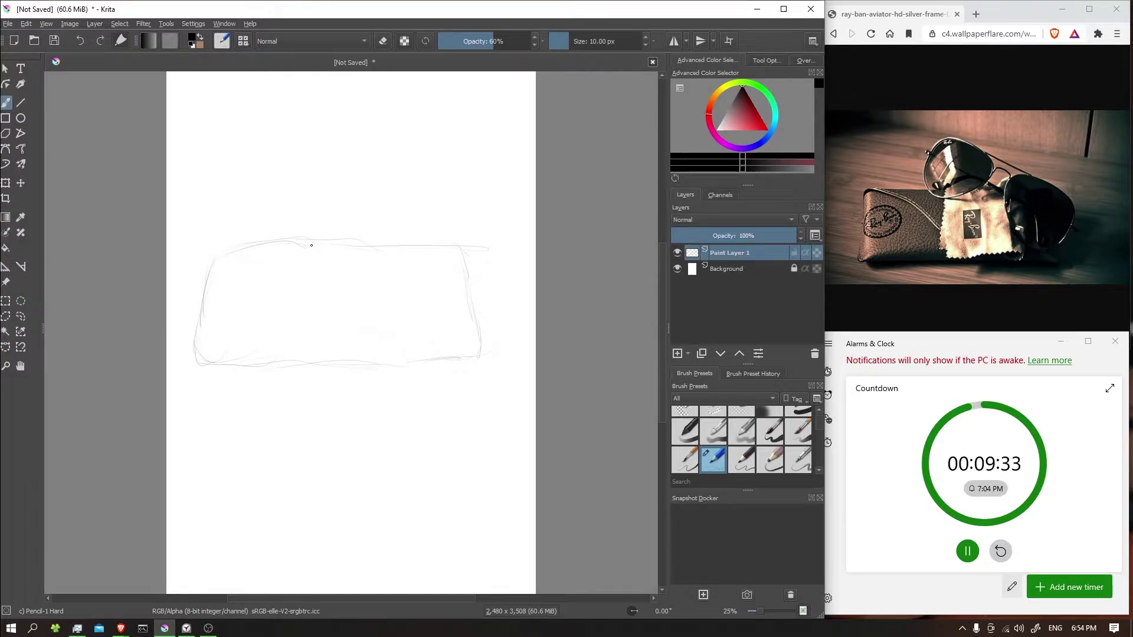
mouse_move(337, 239)
left_mouse_down()
mouse_move(436, 230)
mouse_move(457, 252)
left_mouse_up()
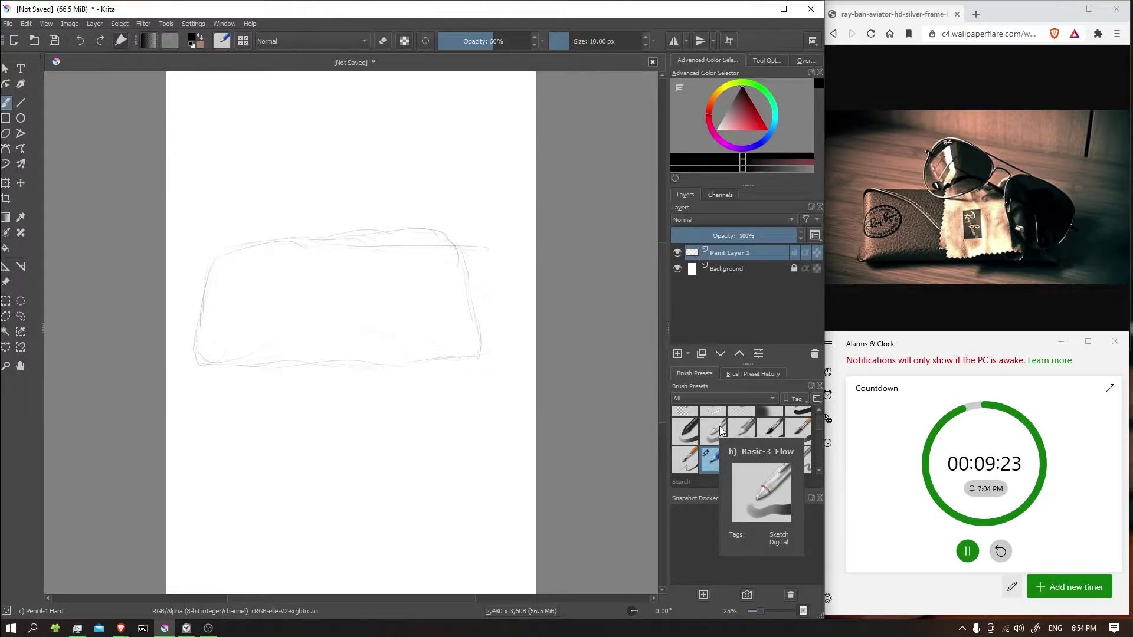
Erase the overshooting top-edge strokes with Eraser Circle, then return to Pencil-1 Hard.
left_click(684, 413)
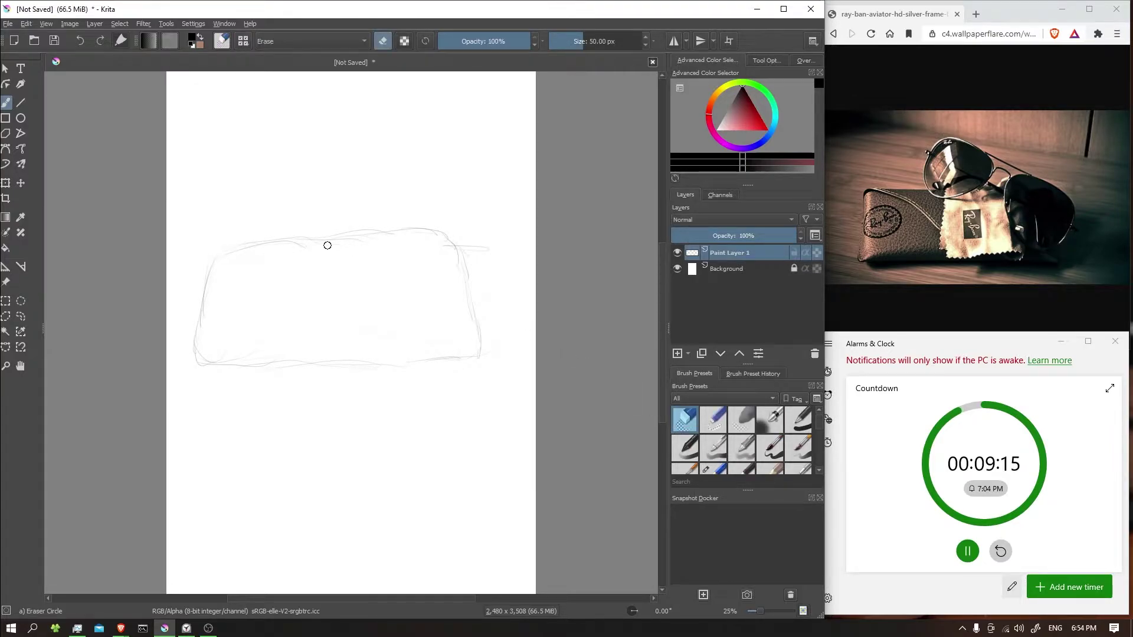
mouse_move(307, 258)
left_mouse_down()
mouse_move(418, 232)
mouse_move(485, 252)
left_mouse_up()
left_click_drag(372, 236, 349, 236)
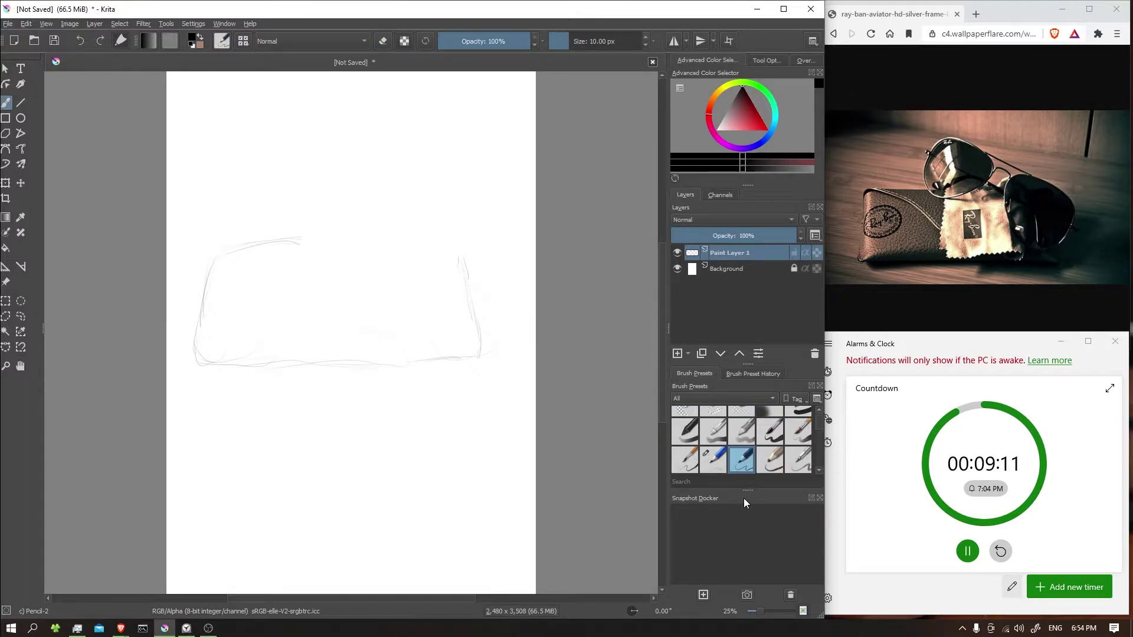
left_click(742, 458)
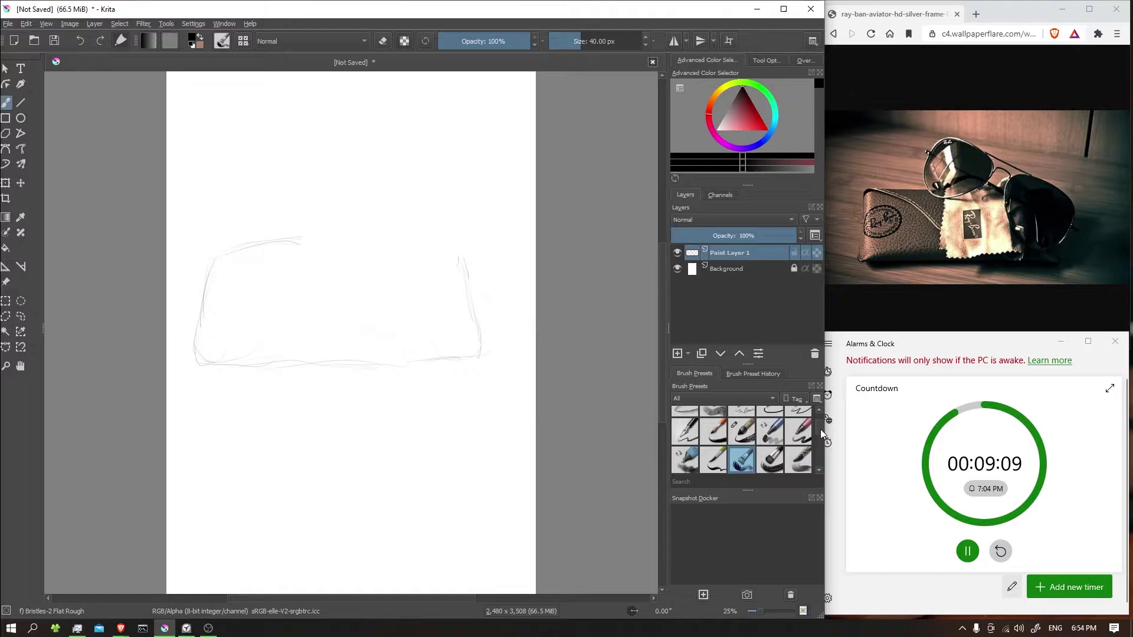
scroll(710, 450, "down", 5)
scroll(708, 450, "up", 3)
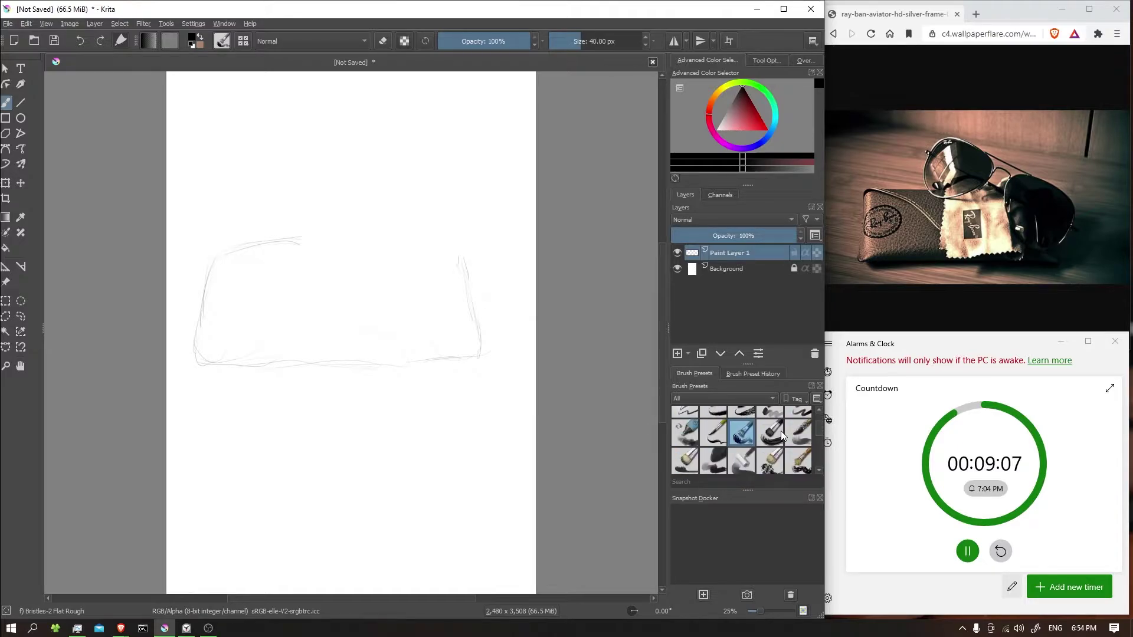
scroll(756, 468, "up", 3)
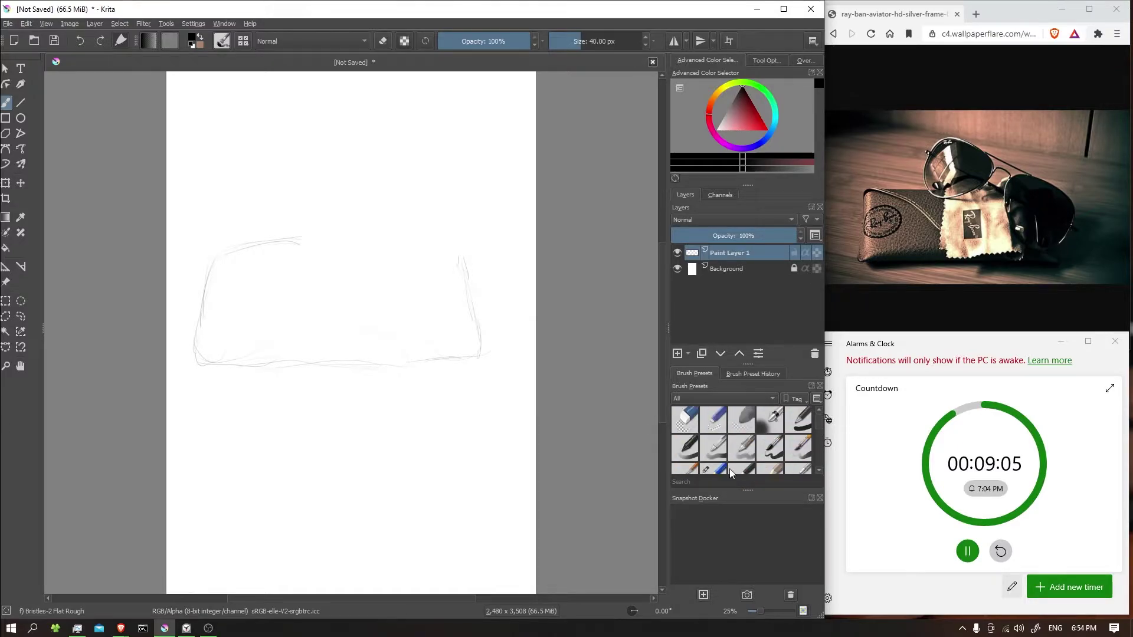
left_click(706, 469)
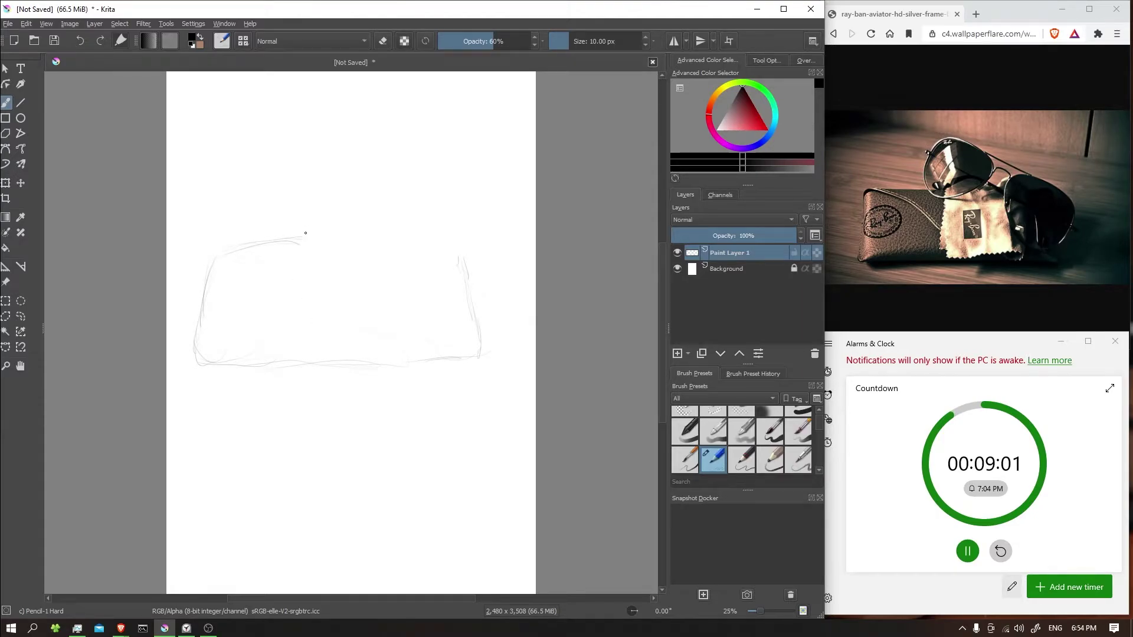
Redraw the case's top edge, undoing a stray diagonal line across the case.
left_click_drag(292, 241, 416, 245)
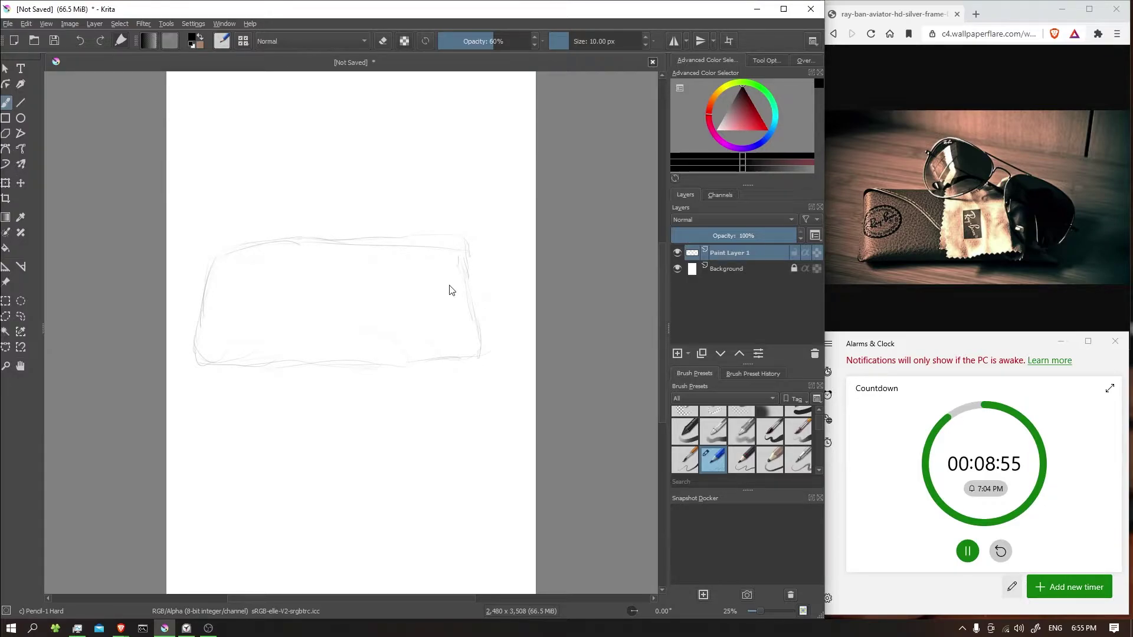
left_click(686, 459)
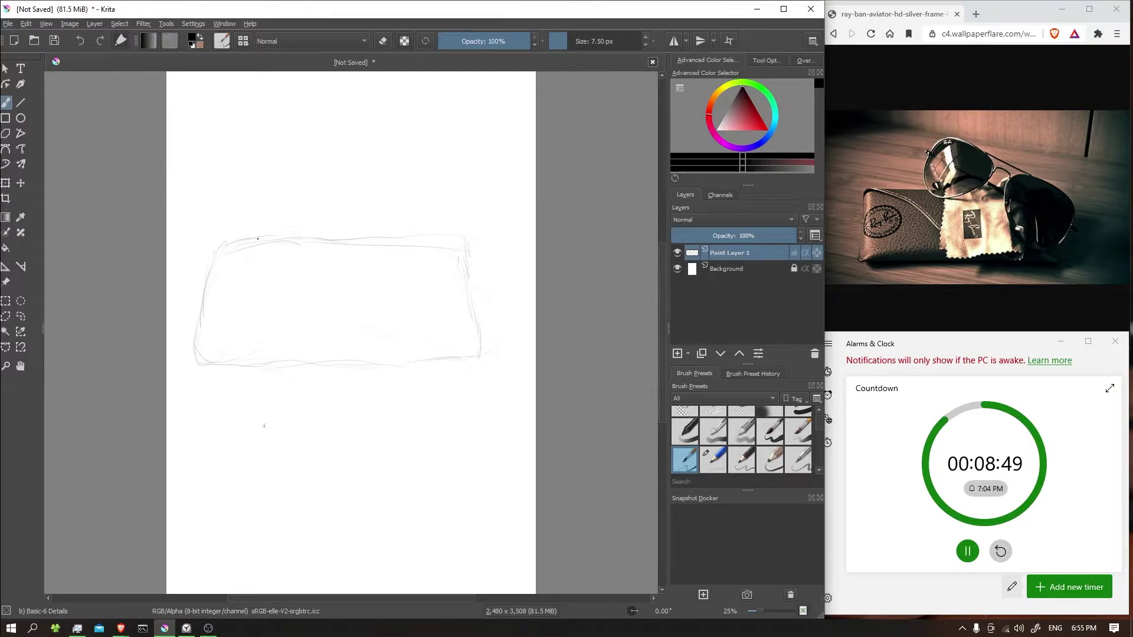
left_click_drag(221, 246, 294, 238)
key("slash")
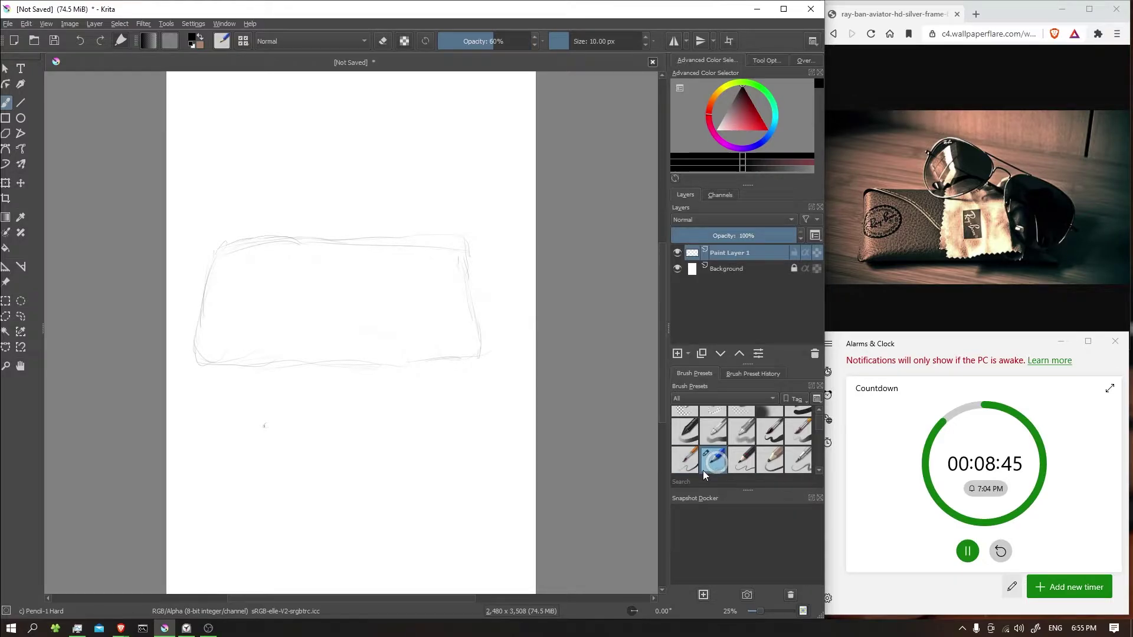
left_click_drag(224, 251, 527, 345)
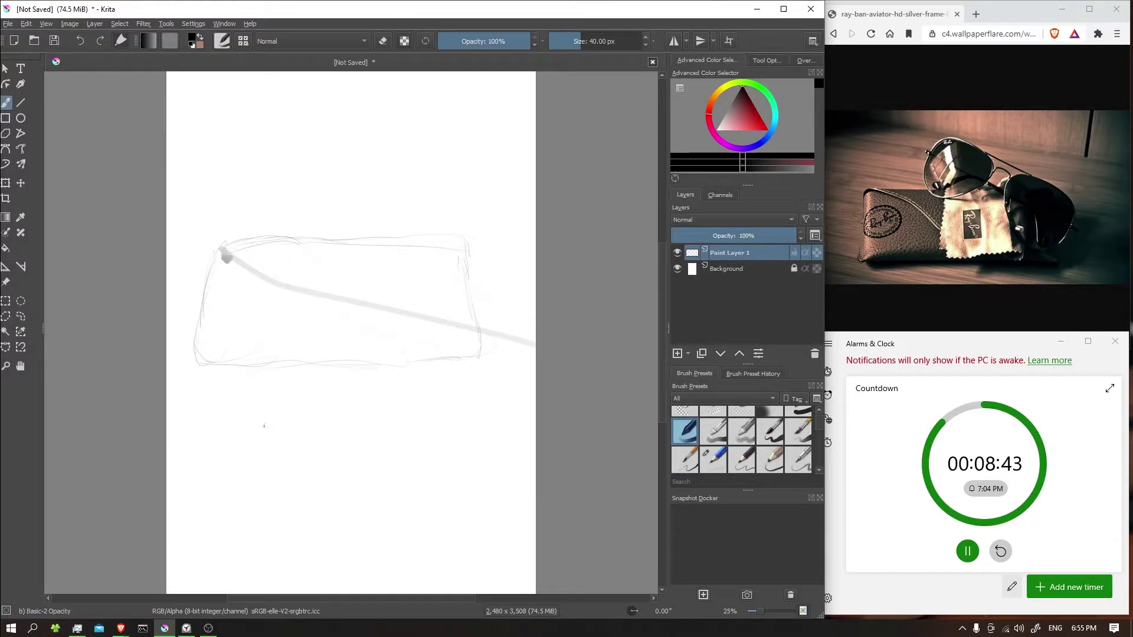
key("ctrl+z")
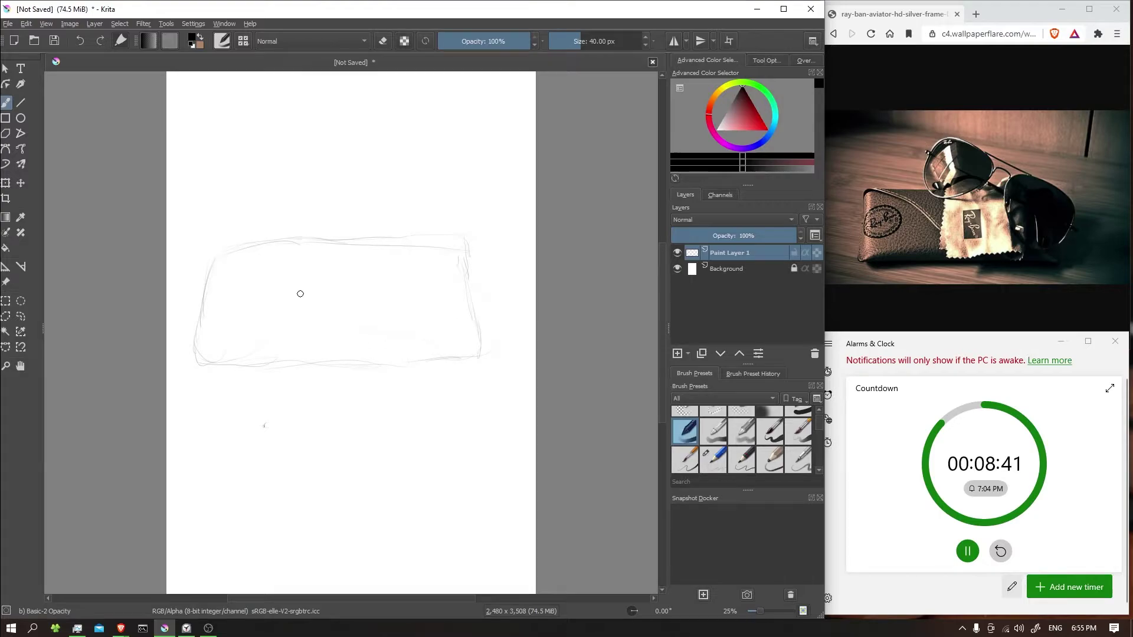
key("slash")
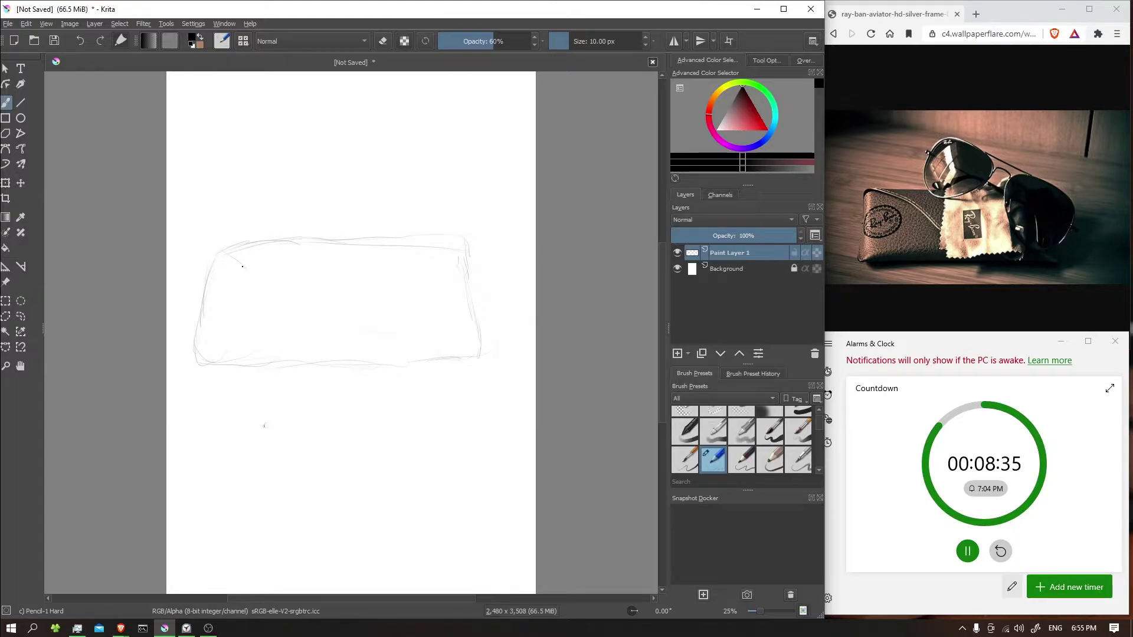
Sketch the curved flap lines running down to the case's bottom edge.
left_click_drag(238, 257, 275, 274)
left_click_drag(297, 313, 313, 352)
left_click(709, 461)
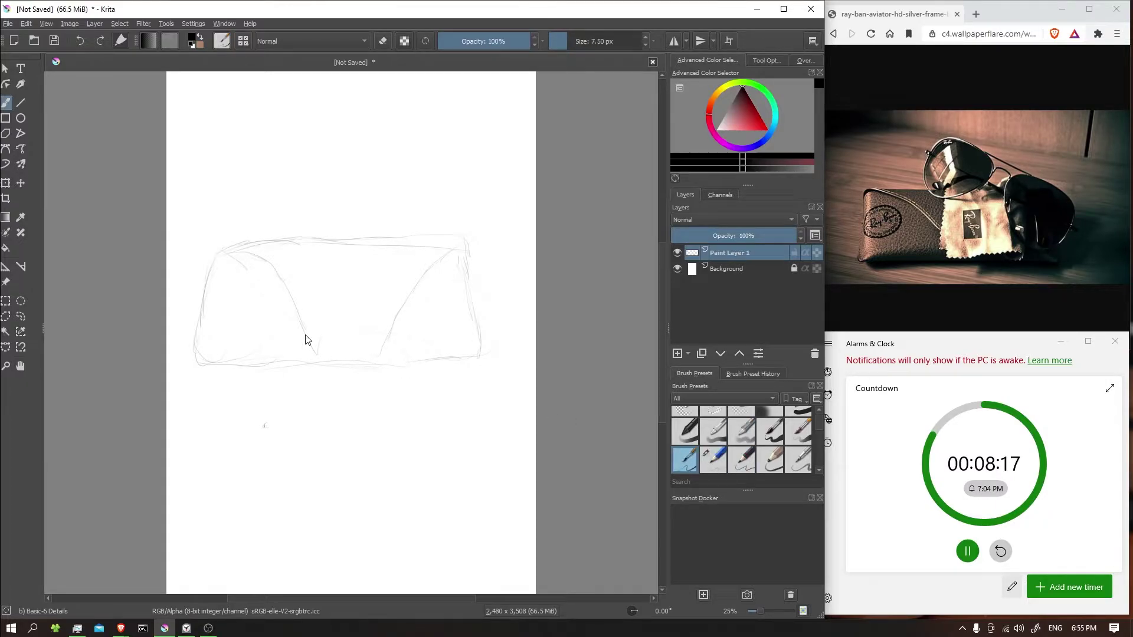
left_click(742, 460)
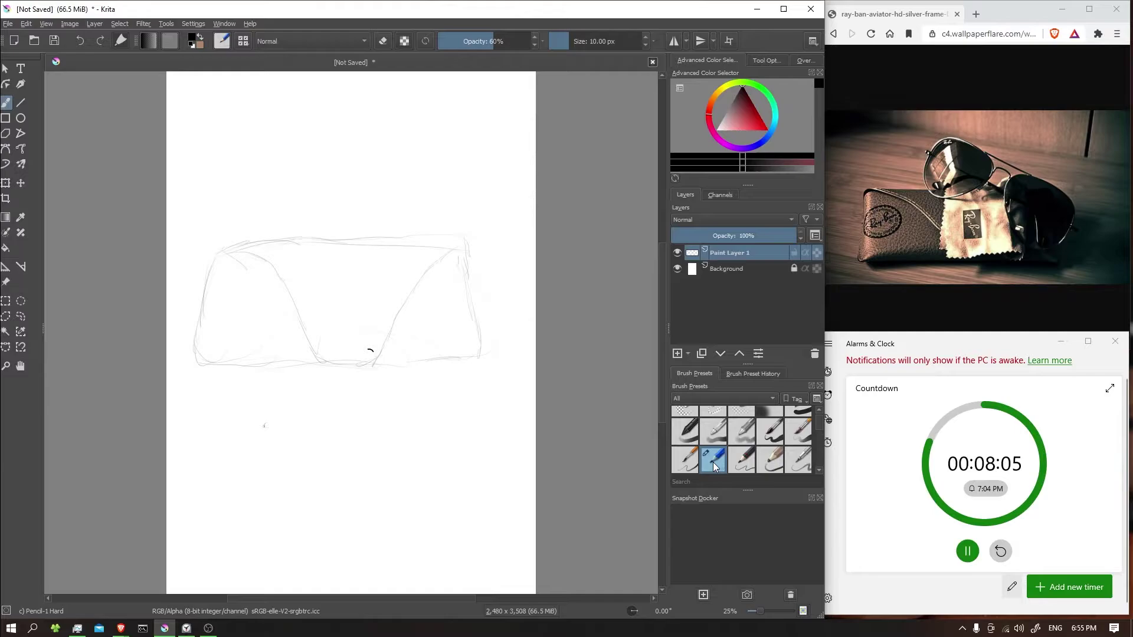
Sketch the cloth's zigzag left edge and bottom edge with Pencil-1 Hard.
left_click(689, 458)
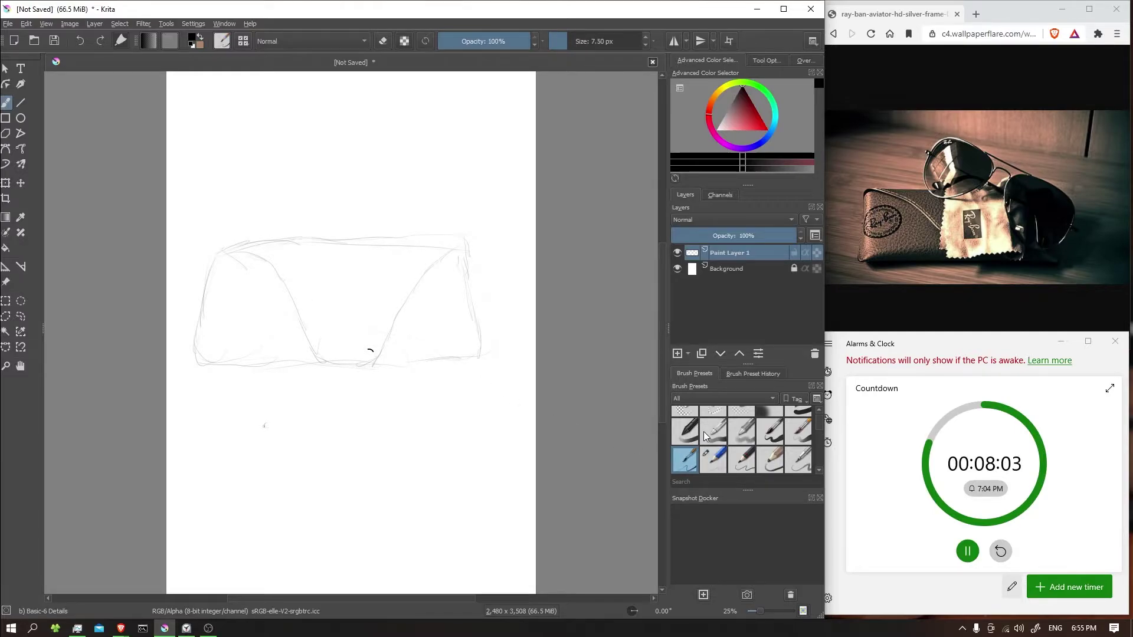
left_click(718, 459)
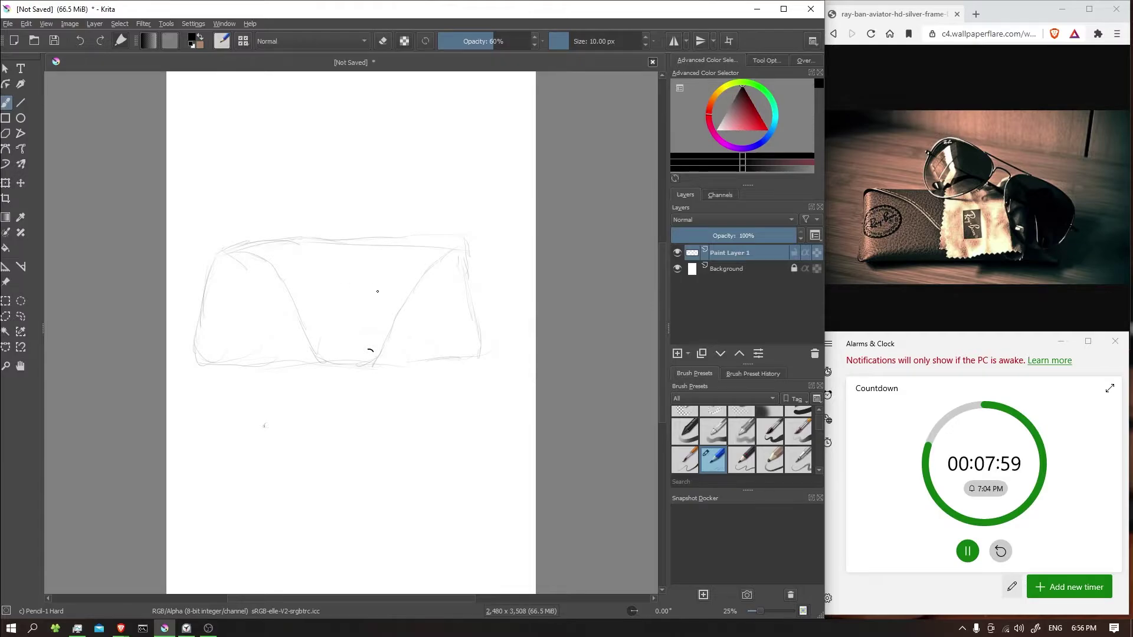
left_click_drag(311, 257, 314, 341)
left_click_drag(317, 360, 370, 358)
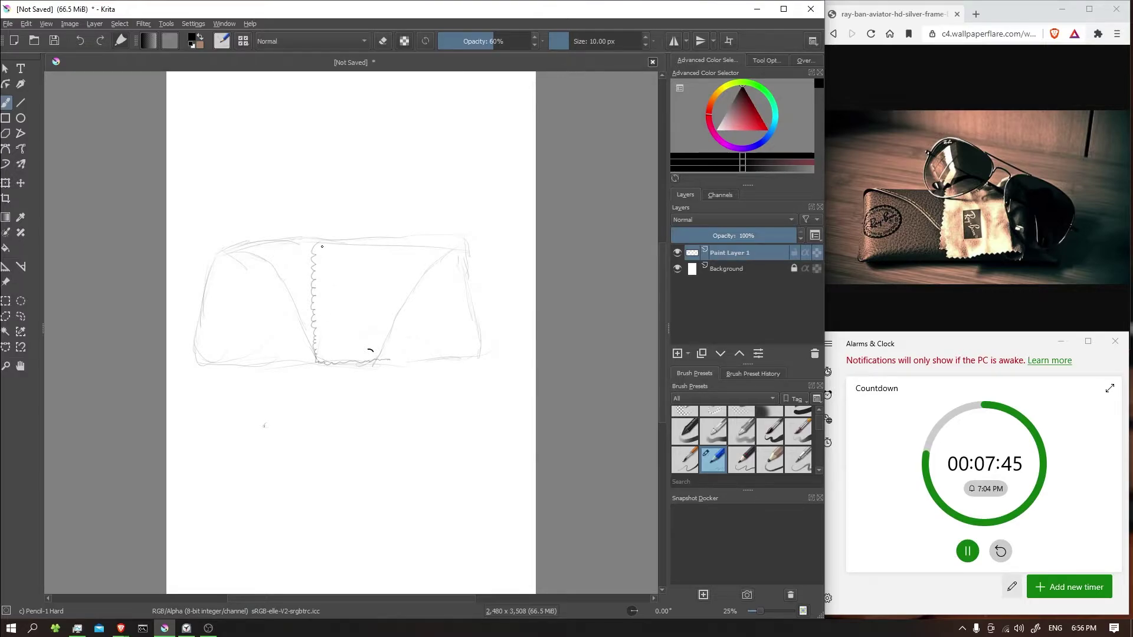
left_click_drag(328, 252, 327, 281)
Try several wavy hem strokes along the cloth's bottom, undoing each one.
left_click_drag(328, 371, 348, 379)
key("ctrl+z")
left_click_drag(325, 365, 357, 372)
key("ctrl+z")
left_click_drag(328, 374, 367, 370)
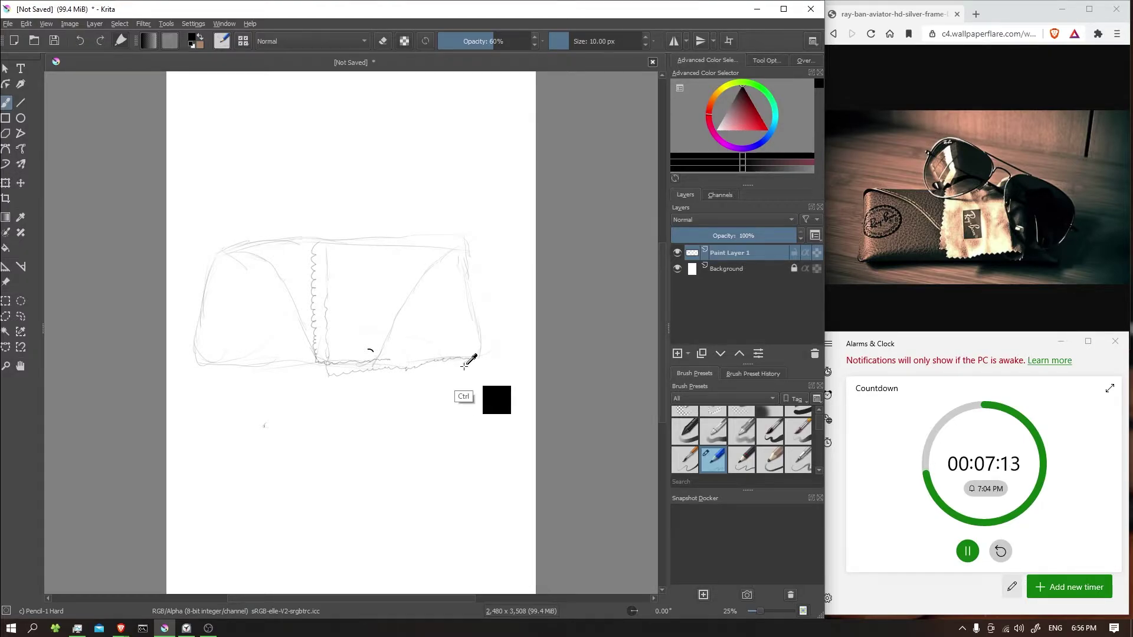
key("ctrl+z")
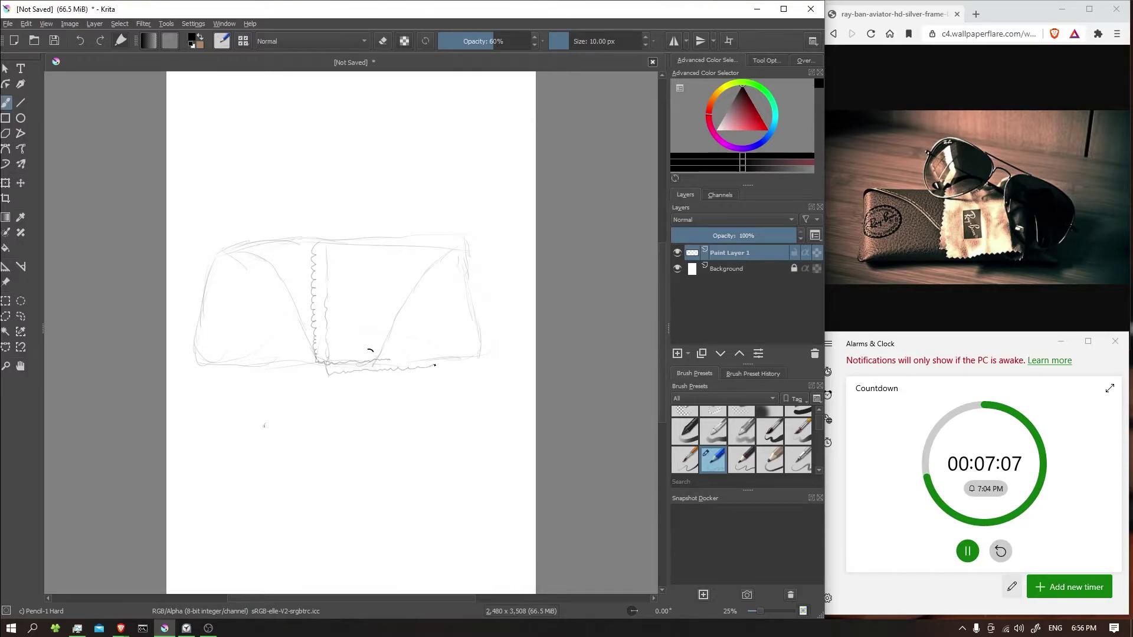
Extend the cloth's zigzag bottom edge and mark a small fold below its corner.
left_click_drag(426, 368, 445, 364)
left_click(771, 431)
left_click(689, 434)
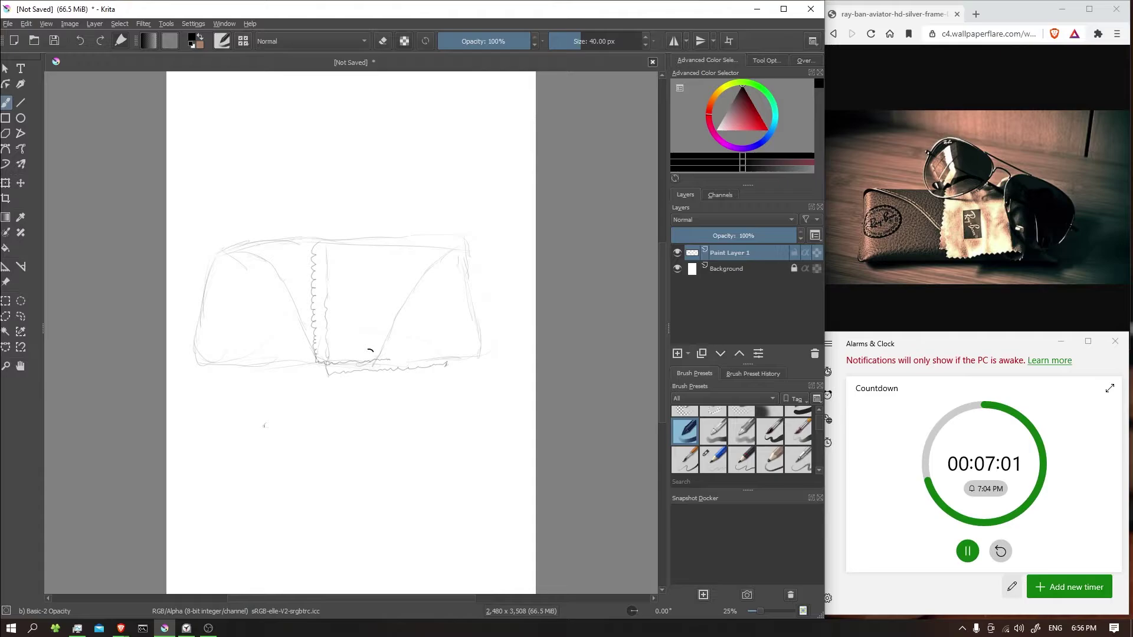
left_click(712, 454)
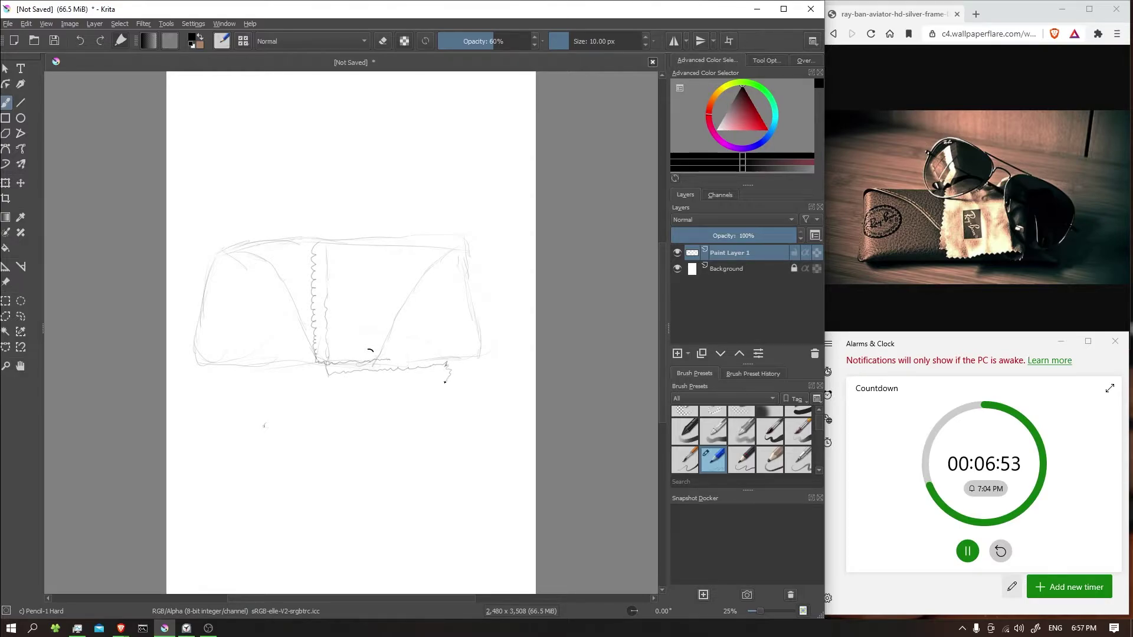
left_click_drag(440, 383, 432, 383)
Add a short vertical line at the case's right end and erase nearby stray strokes.
key("slash")
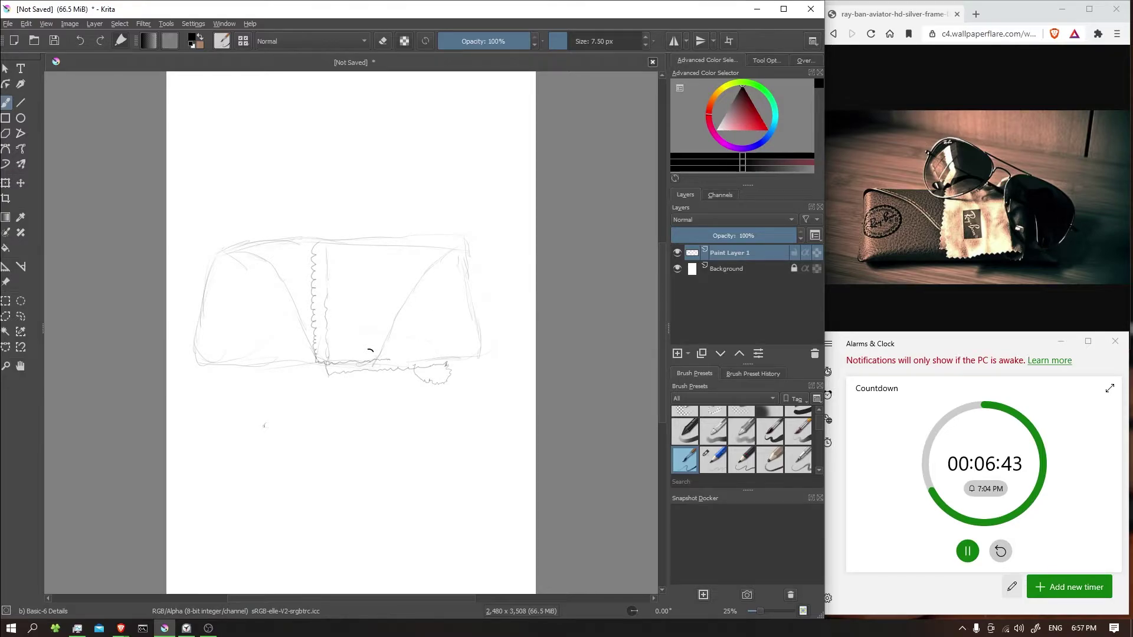
left_click(712, 459)
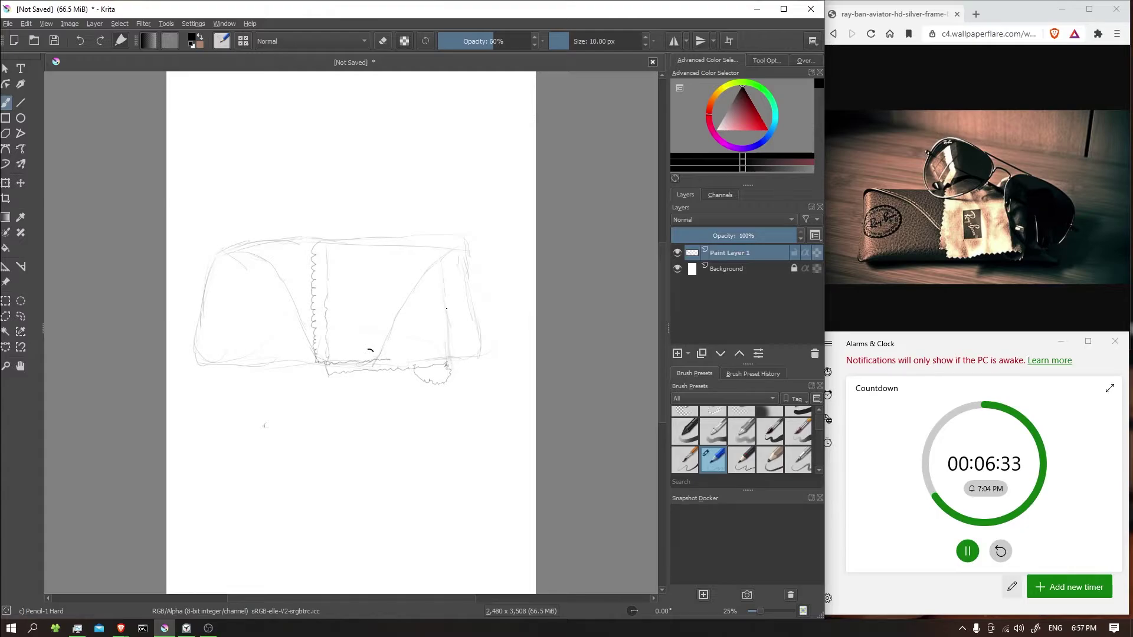
left_click_drag(442, 261, 443, 297)
left_click(684, 413)
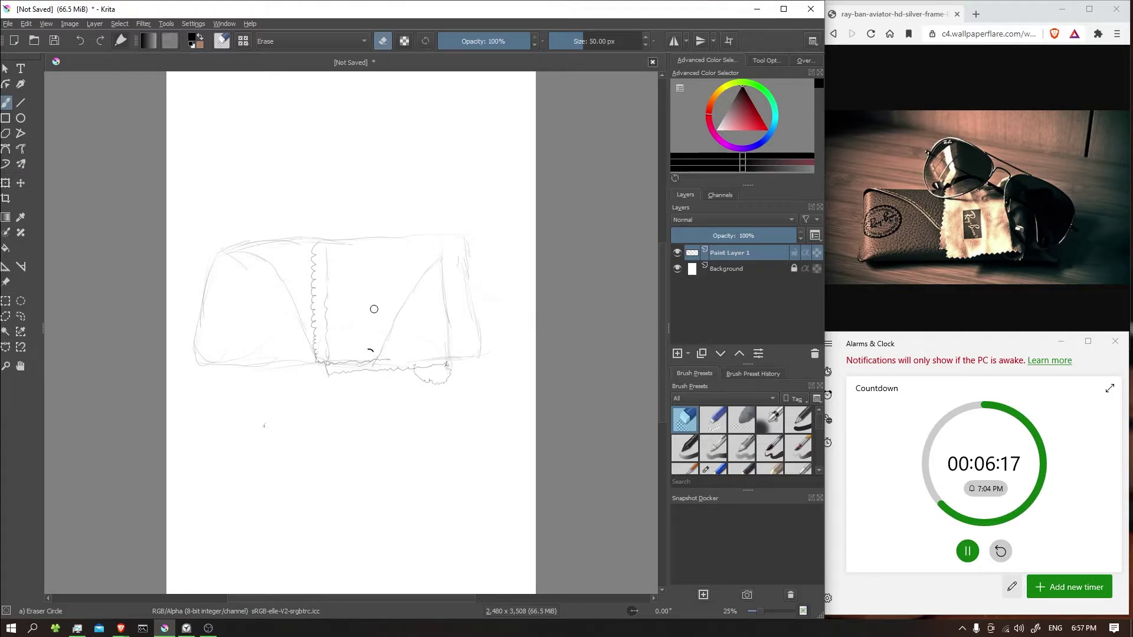
left_click(708, 470)
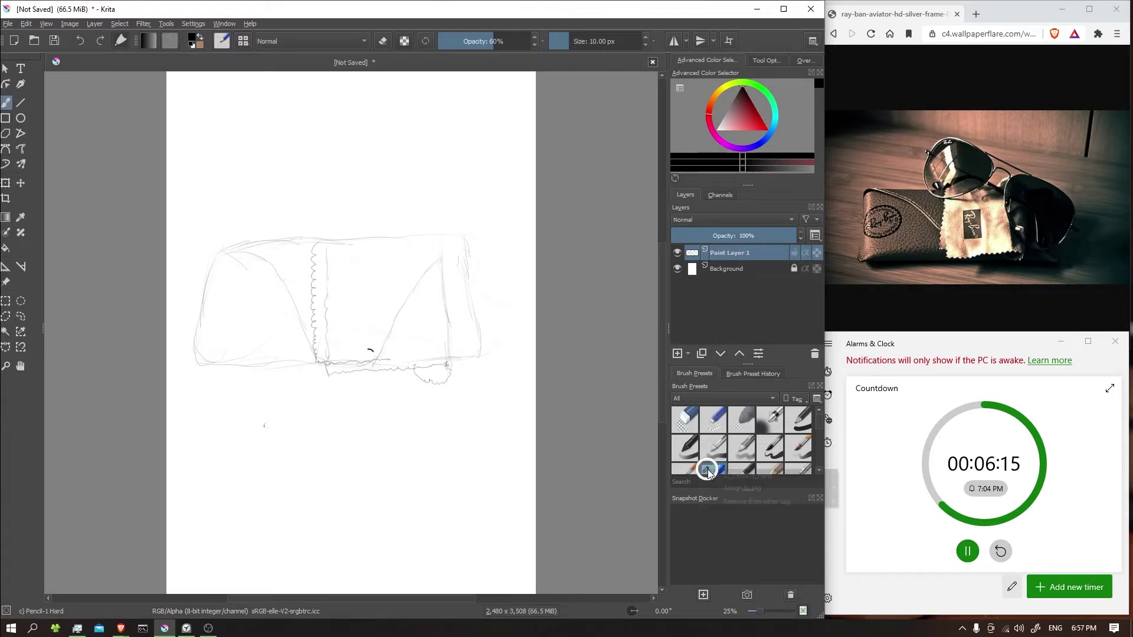
right_click(707, 470)
scroll(743, 417, "down", 1)
left_click(731, 555)
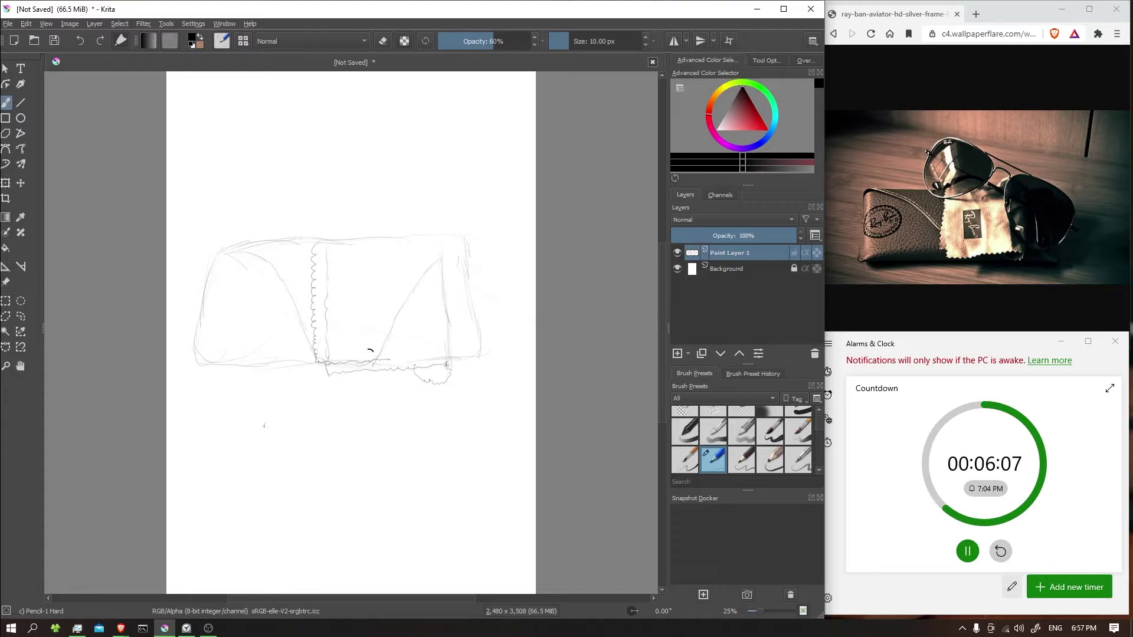
Sketch the case's extended right end with a rounded top-right corner.
left_click_drag(469, 356, 500, 350)
mouse_move(462, 237)
left_mouse_down()
mouse_move(498, 276)
mouse_move(504, 344)
left_mouse_up()
left_click_drag(453, 250, 466, 276)
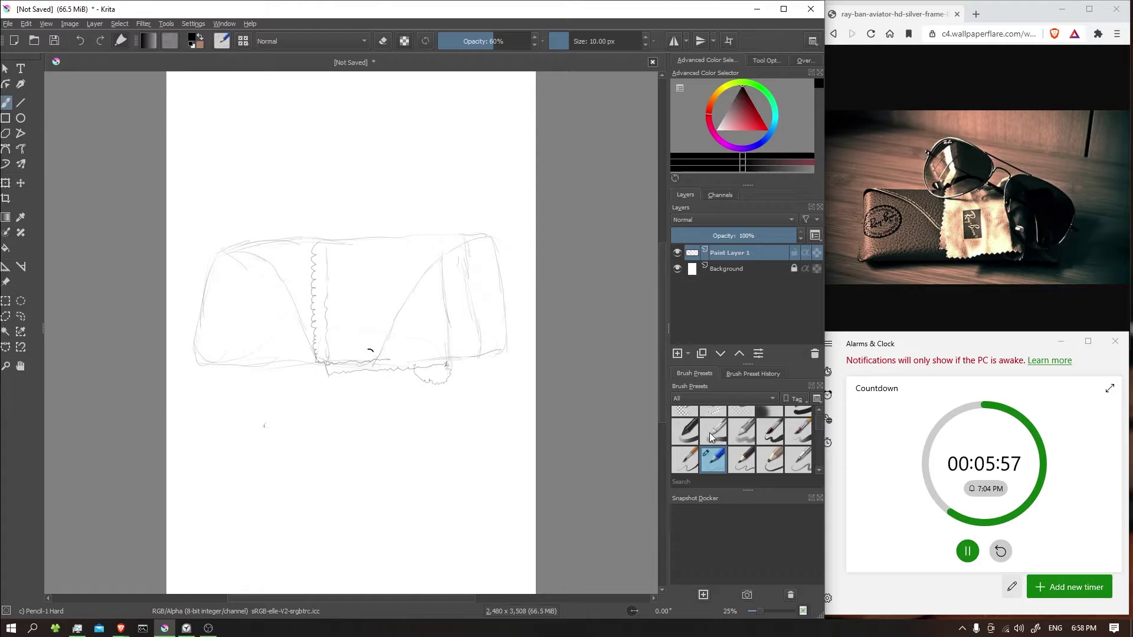
Erase stray lines at the case's top right and return to Pencil-1 Hard.
left_click(684, 412)
mouse_move(471, 250)
left_mouse_down()
mouse_move(462, 277)
mouse_move(494, 306)
left_mouse_up()
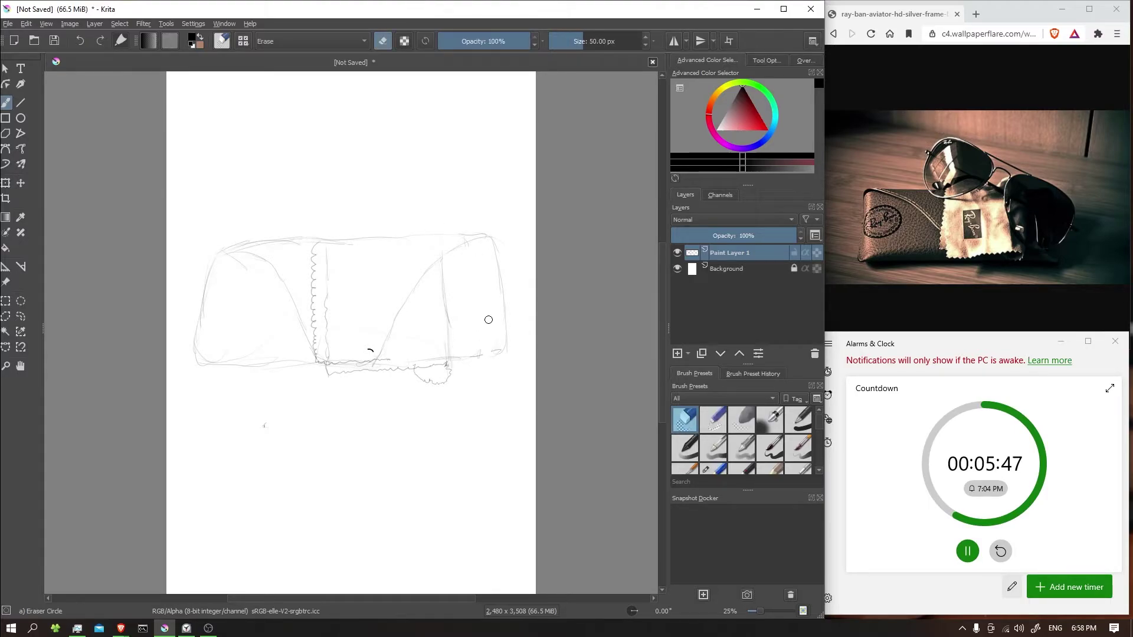
left_click(714, 466)
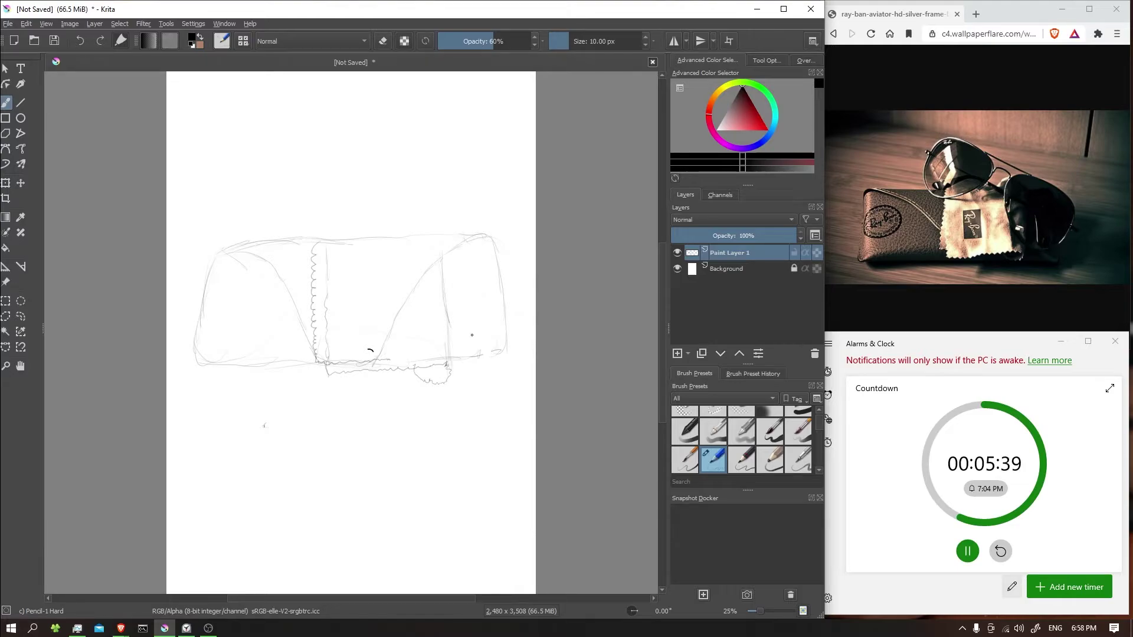
Erase the diagonal line across the case's right half with Eraser Circle, then return to Pencil-1 Hard.
left_click(695, 428)
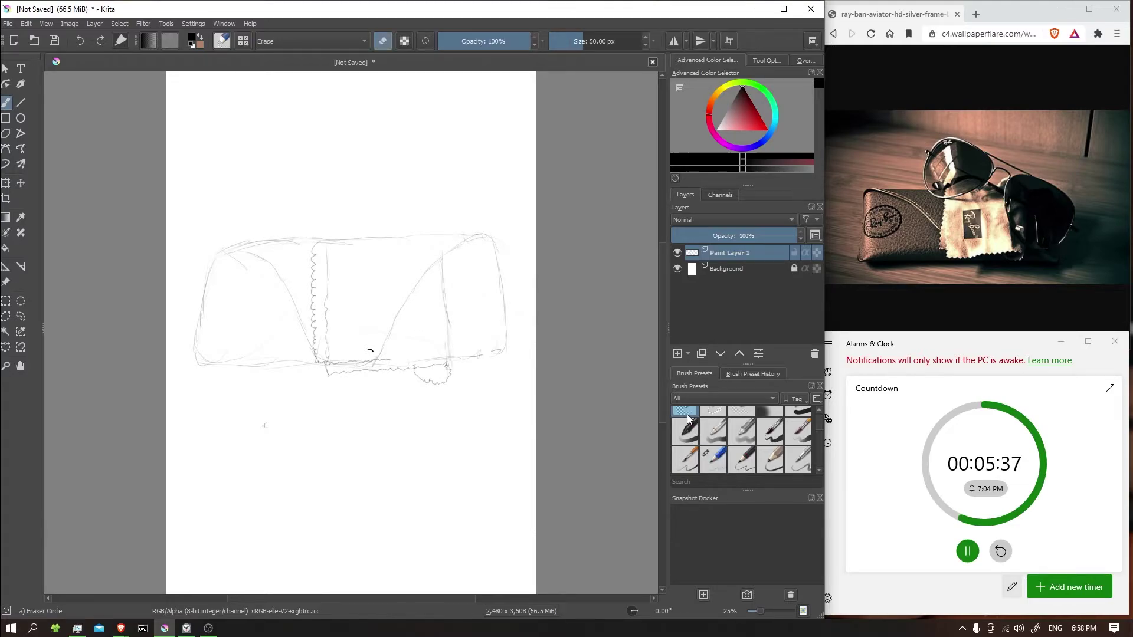
scroll(695, 428, "up", 1)
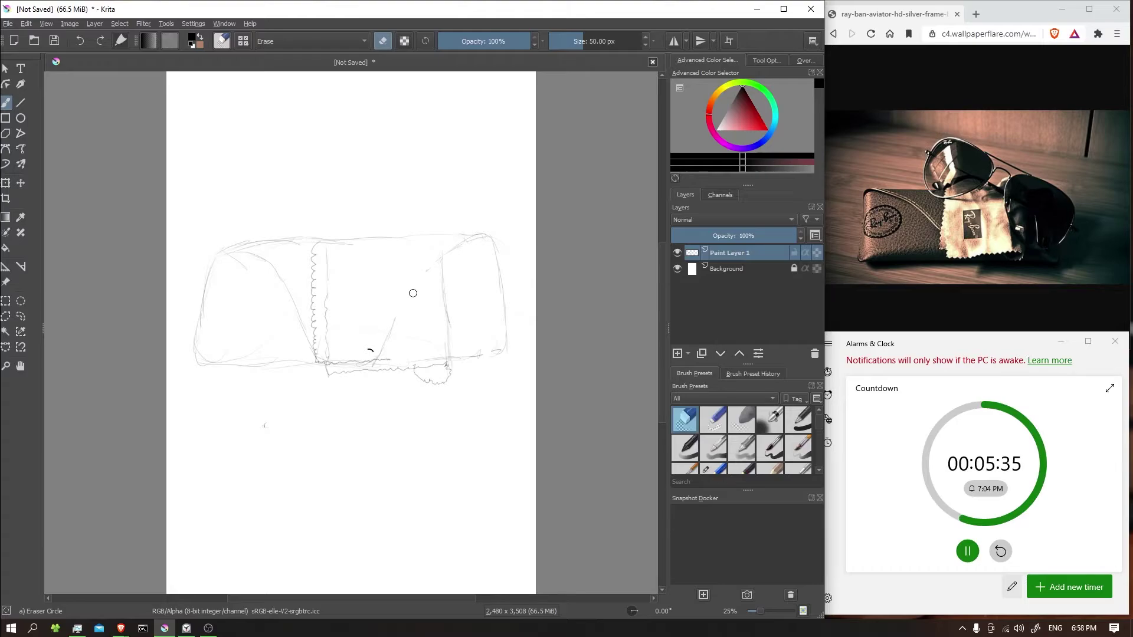
left_click_drag(423, 275, 379, 356)
left_click(726, 470)
scroll(726, 470, "down", 1)
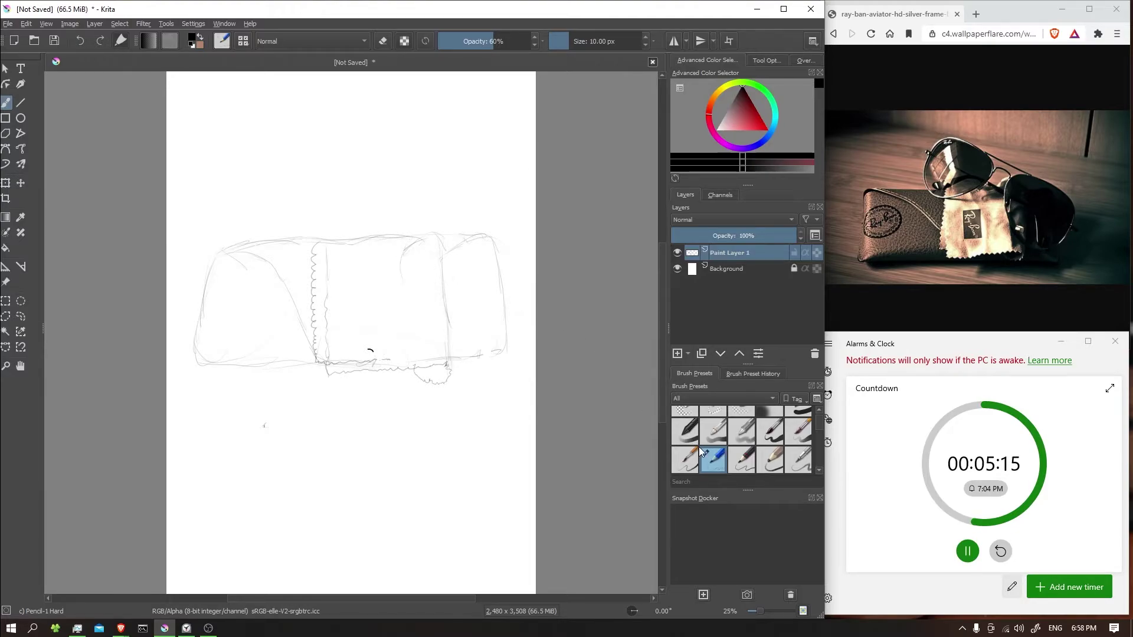
left_click(688, 461)
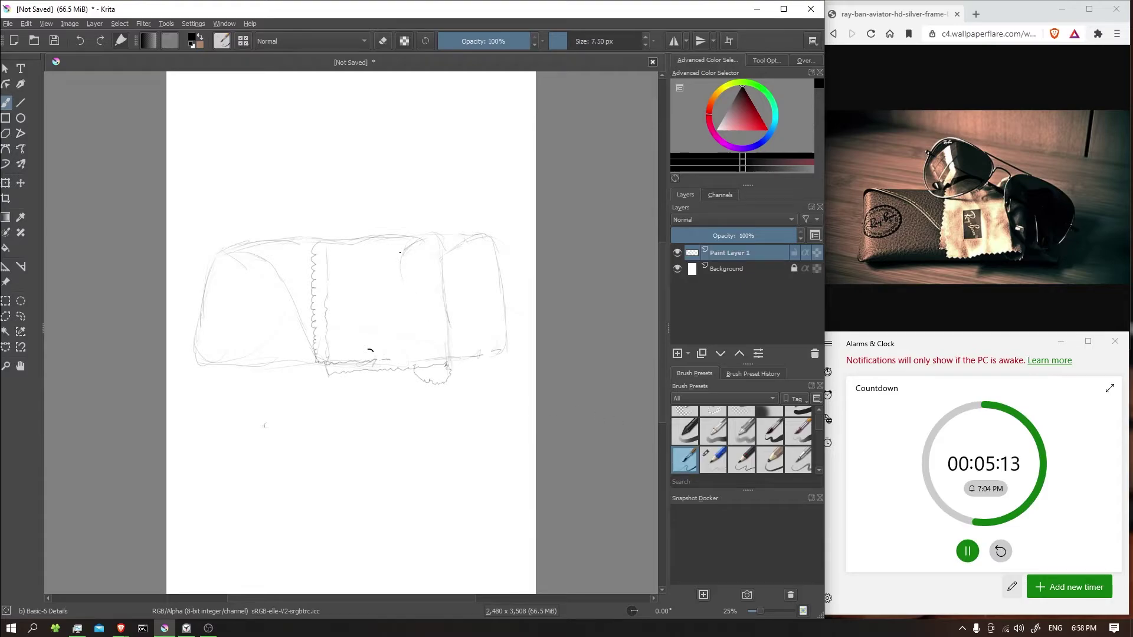
left_click(716, 457)
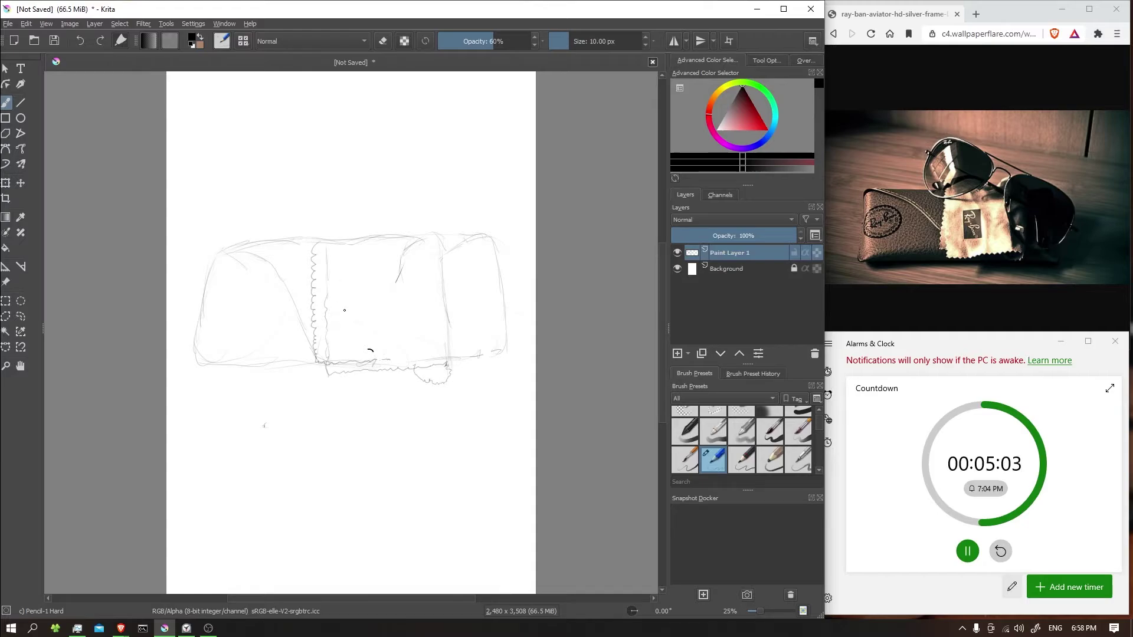
Draw the label's left and top edges on the cloth with a logo mark inside.
left_click_drag(349, 272, 349, 329)
left_click_drag(351, 274, 382, 271)
left_click_drag(367, 280, 367, 291)
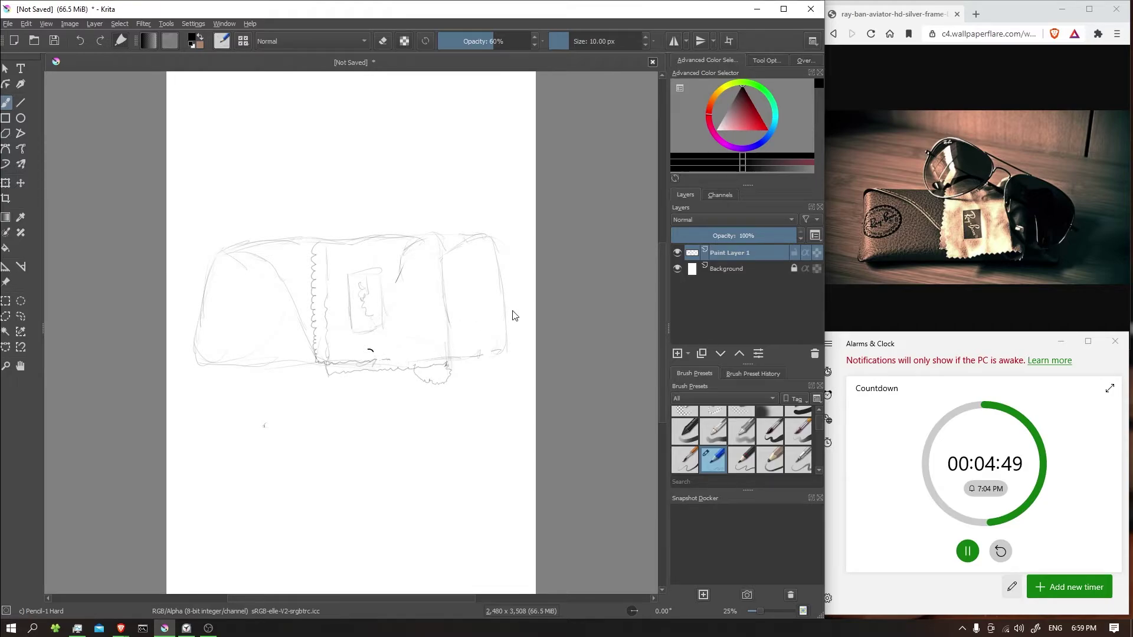
left_click(712, 430)
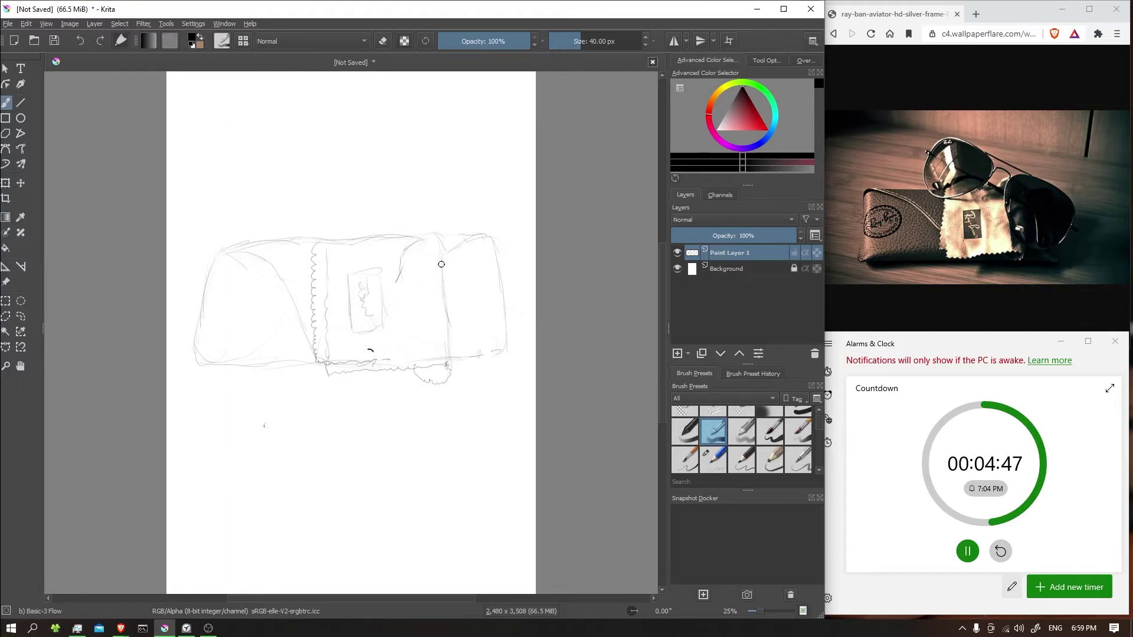
right_click(717, 465)
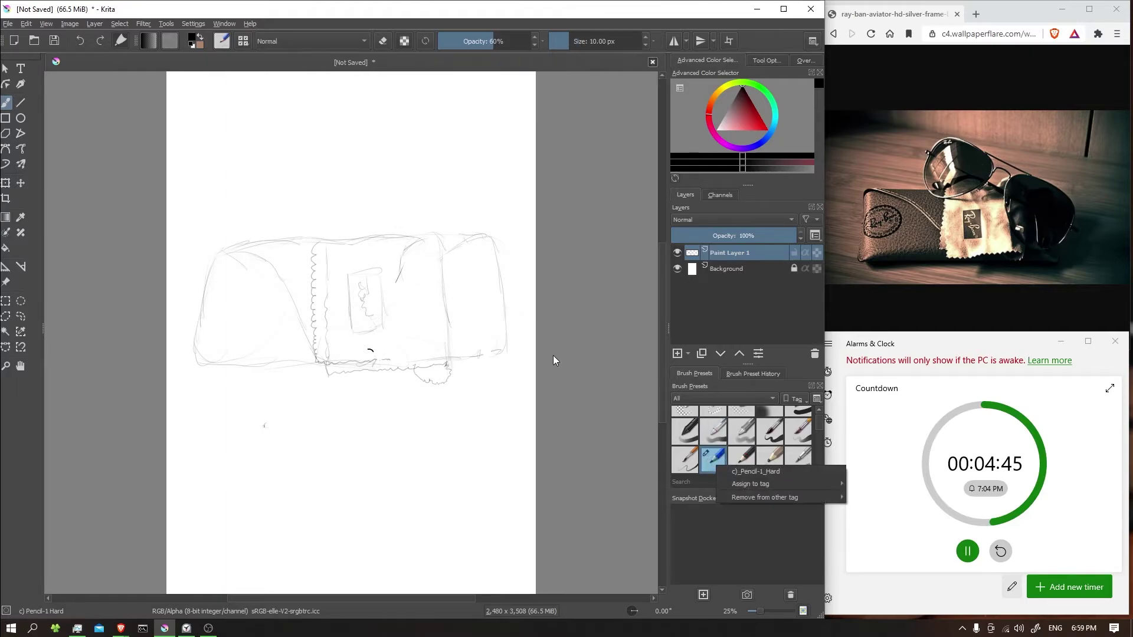
key("Escape")
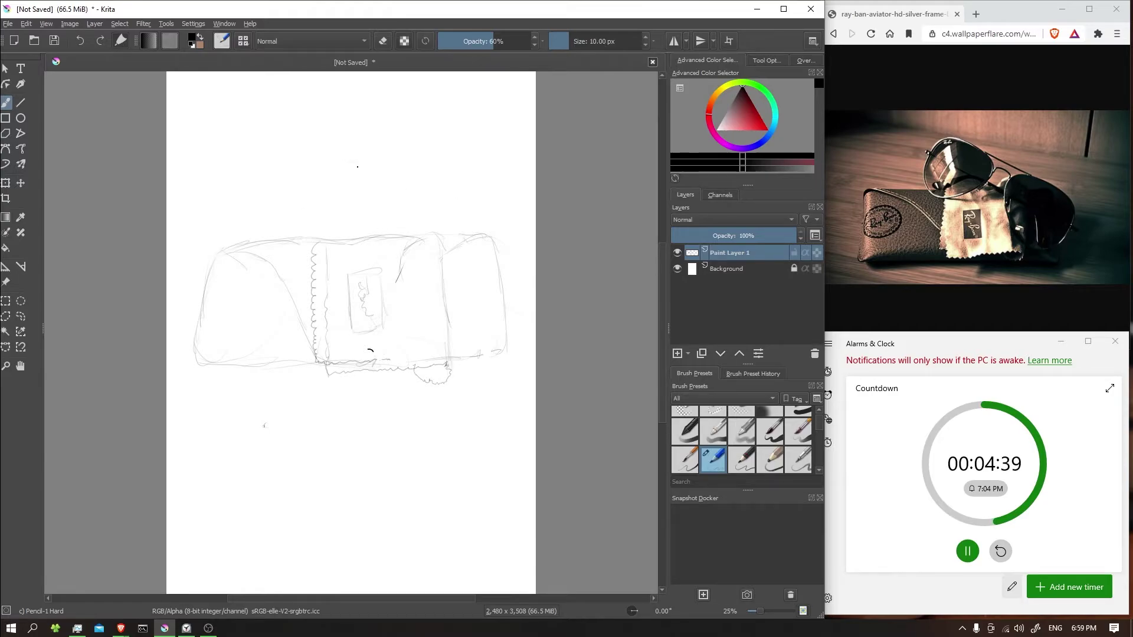
Sketch the round lens above the case with light strokes for its top, bottom and right side.
left_click_drag(337, 232, 412, 208)
left_click_drag(350, 164, 381, 175)
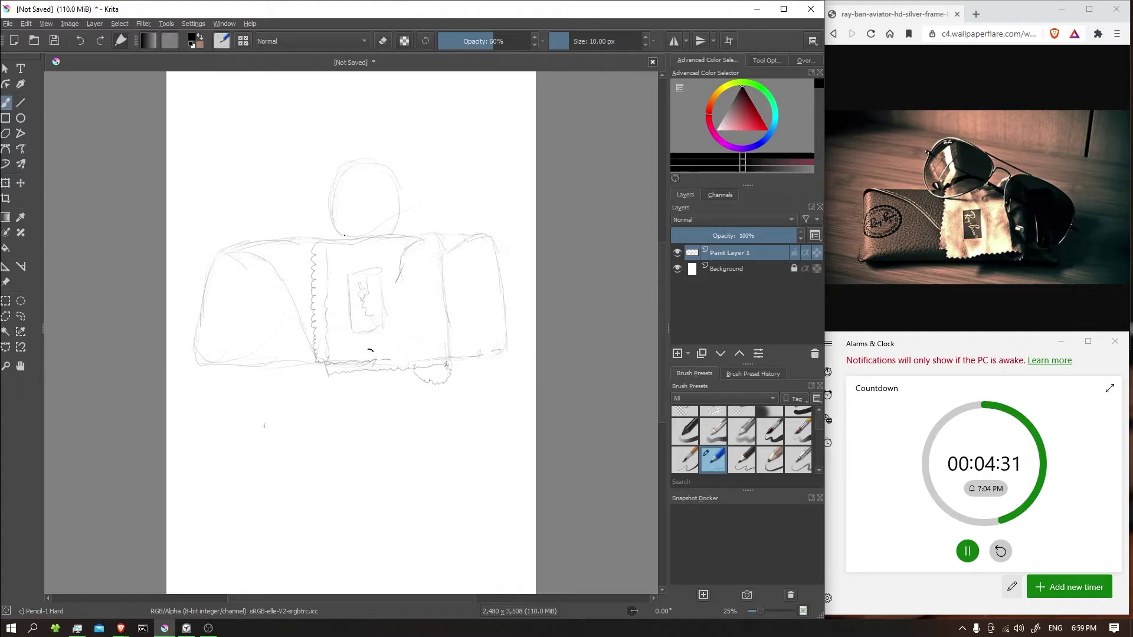
left_click_drag(366, 235, 397, 215)
left_click_drag(402, 172, 409, 204)
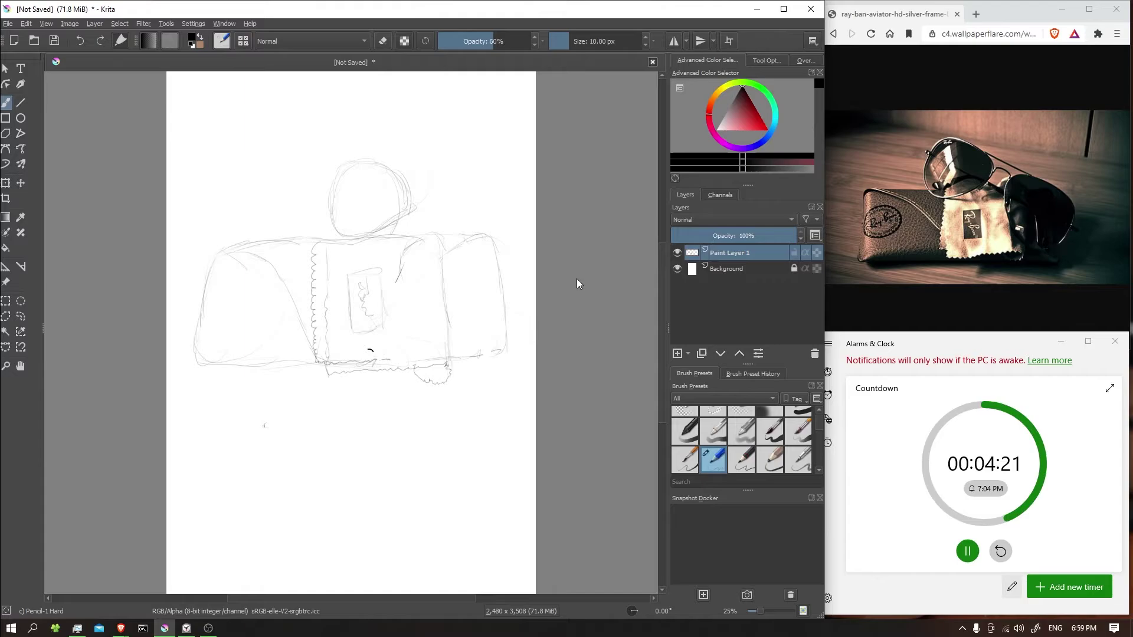
scroll(465, 497, "up", 2)
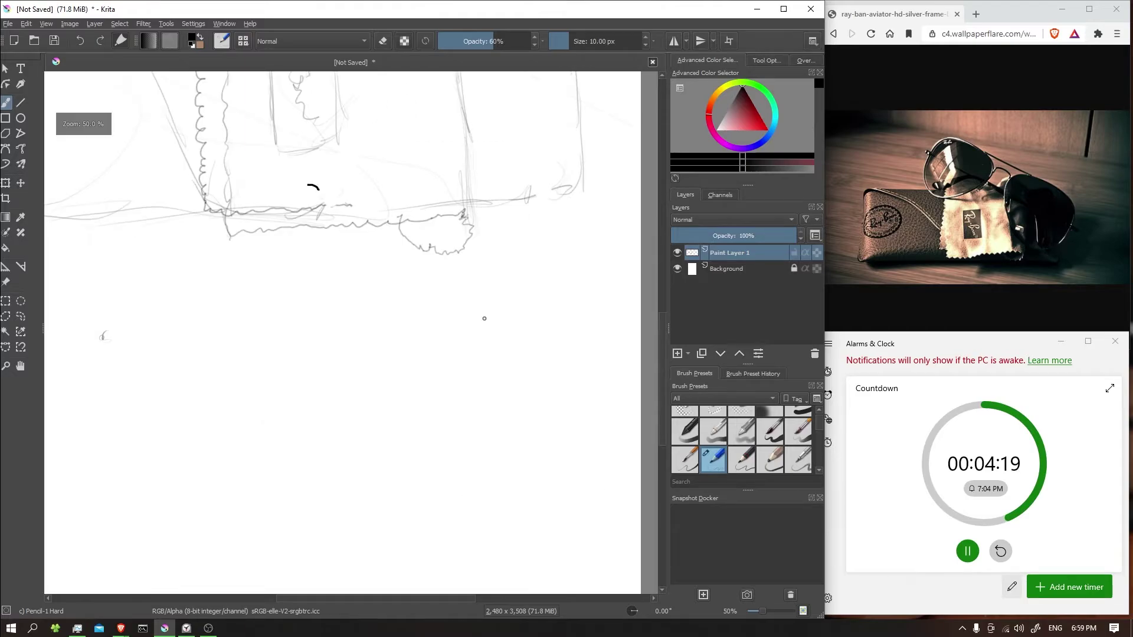
scroll(465, 497, "down", 2)
Erase most of the round lens circle above the case with the Eraser Circle preset.
left_click(684, 414)
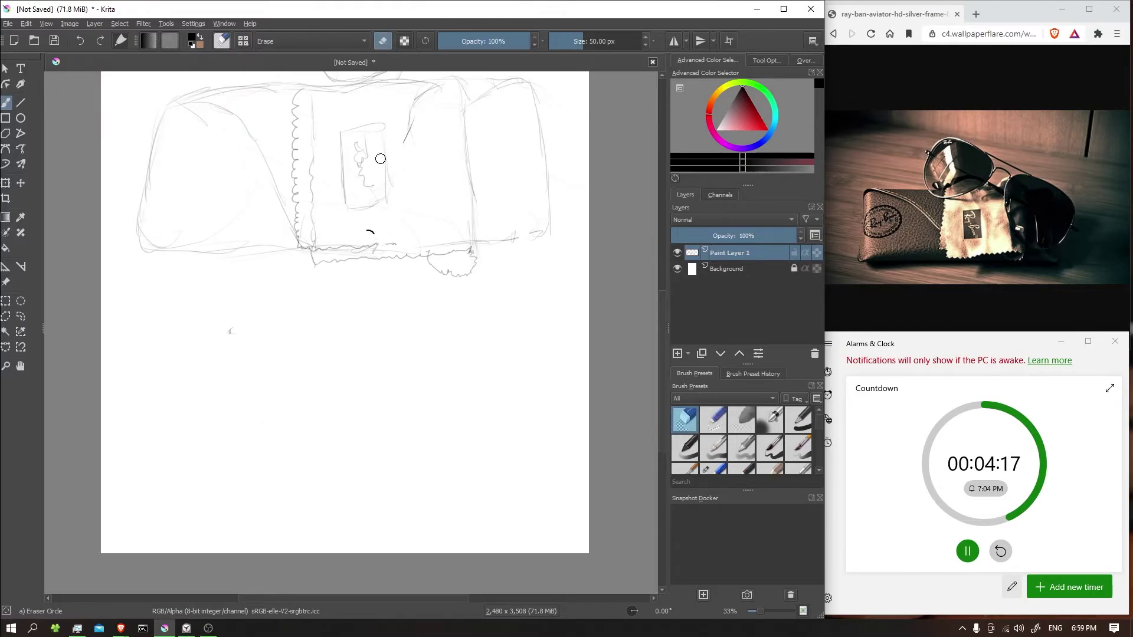
scroll(510, 195, "down", 1)
left_click_drag(515, 187, 553, 314)
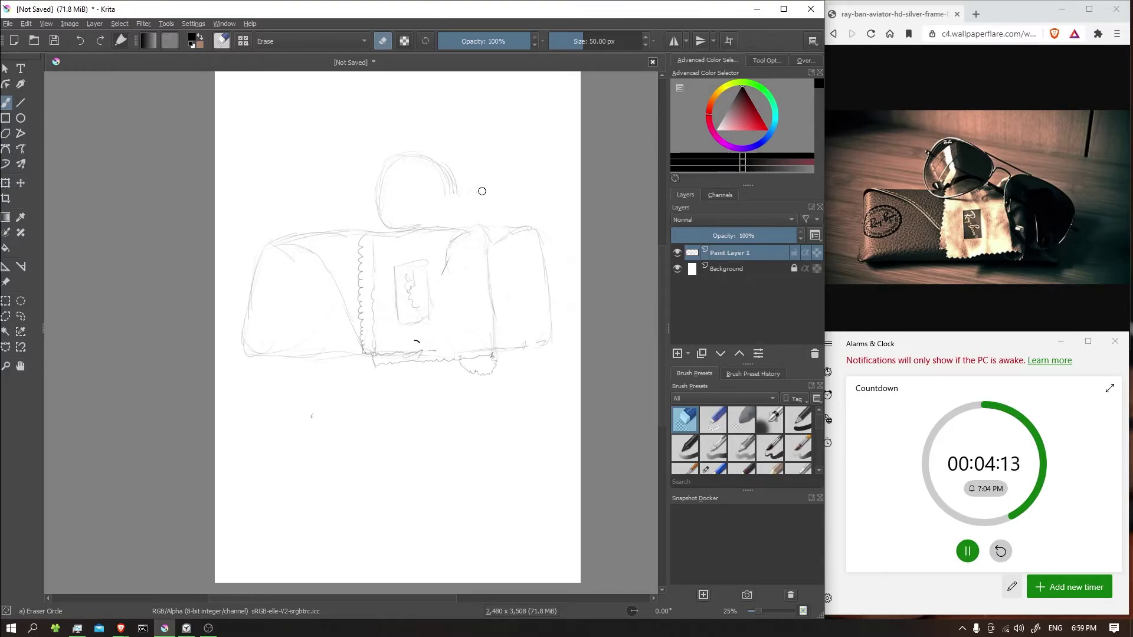
mouse_move(454, 203)
left_mouse_down()
mouse_move(460, 181)
mouse_move(389, 176)
left_mouse_up()
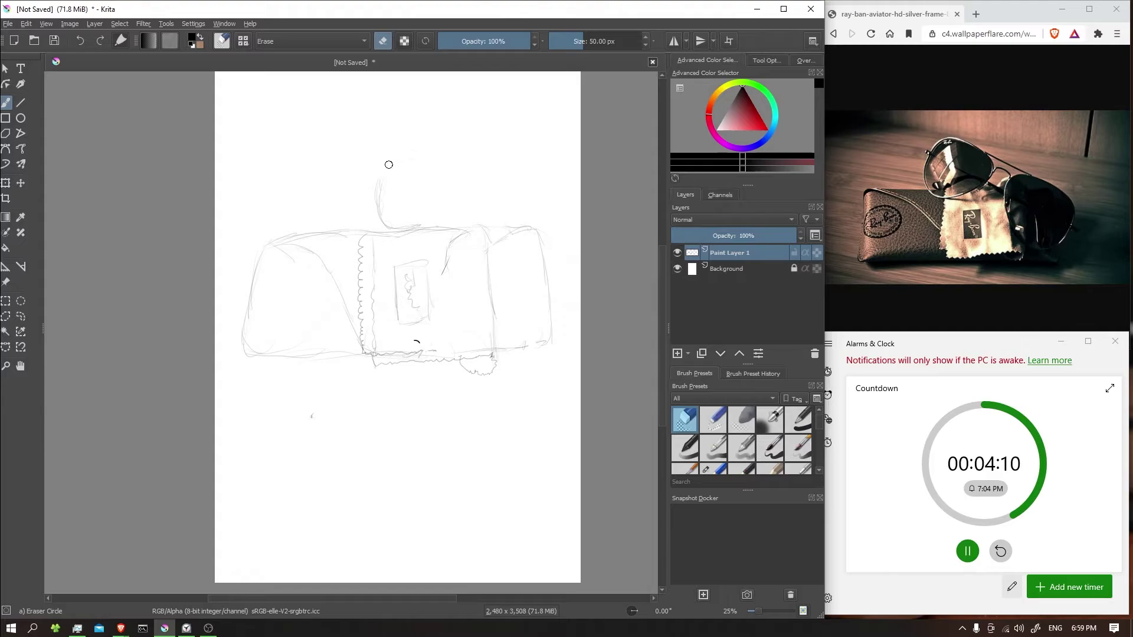
left_click(713, 477)
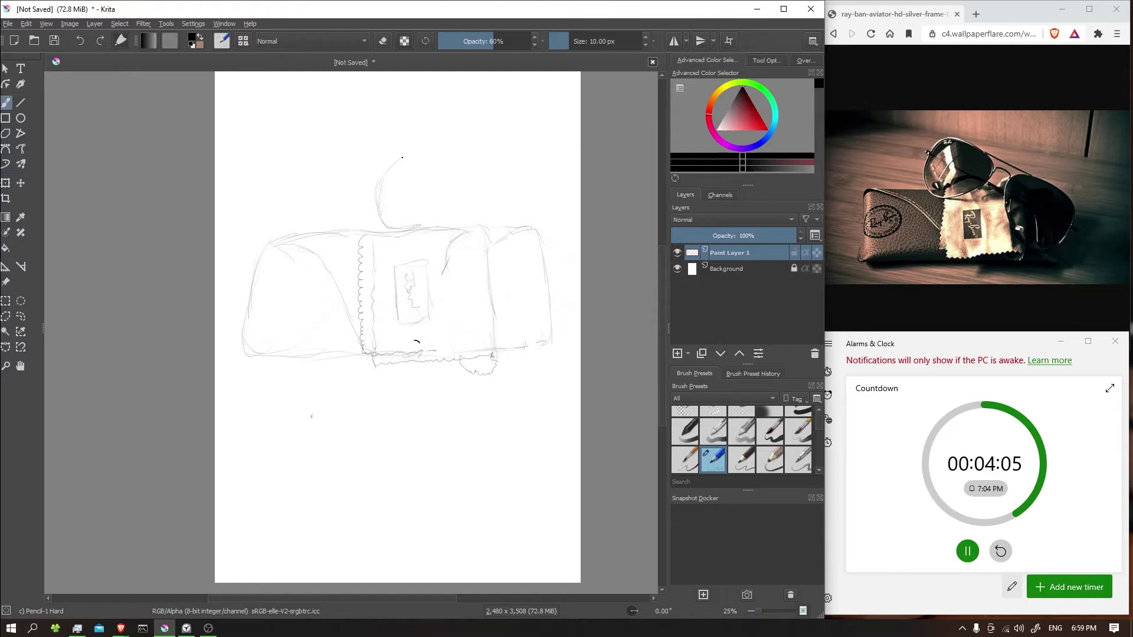
Redraw the lens's top arc, right side and underline, plus two edge strokes to its right.
left_click_drag(383, 175, 433, 155)
left_click_drag(461, 193, 459, 217)
left_click_drag(383, 226, 447, 229)
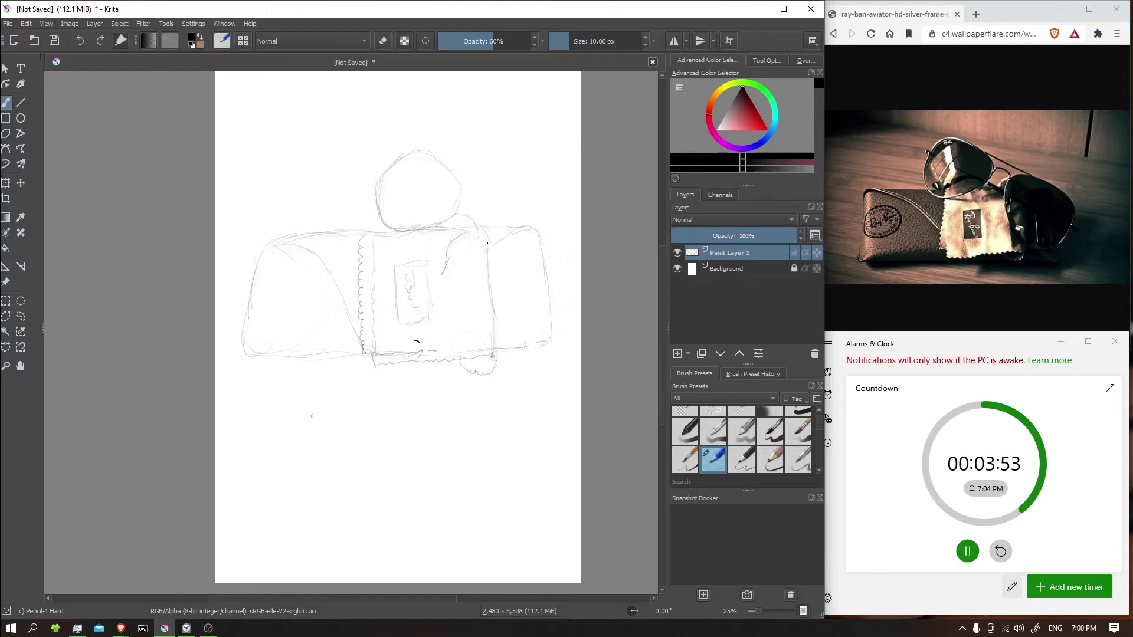
left_click_drag(468, 229, 476, 235)
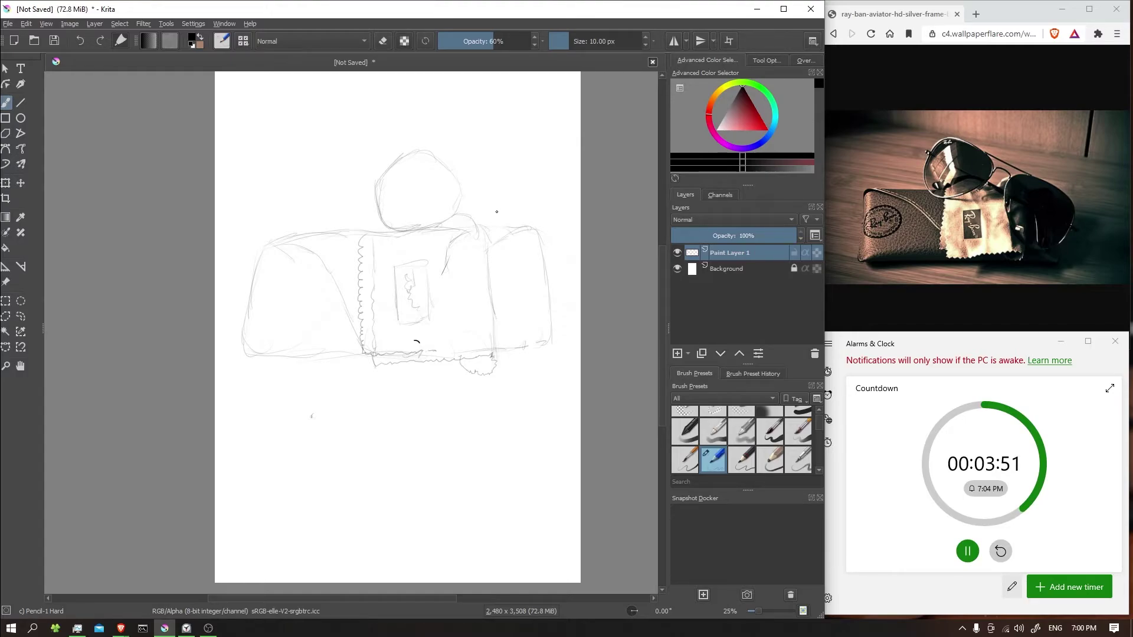
left_click_drag(502, 221, 469, 290)
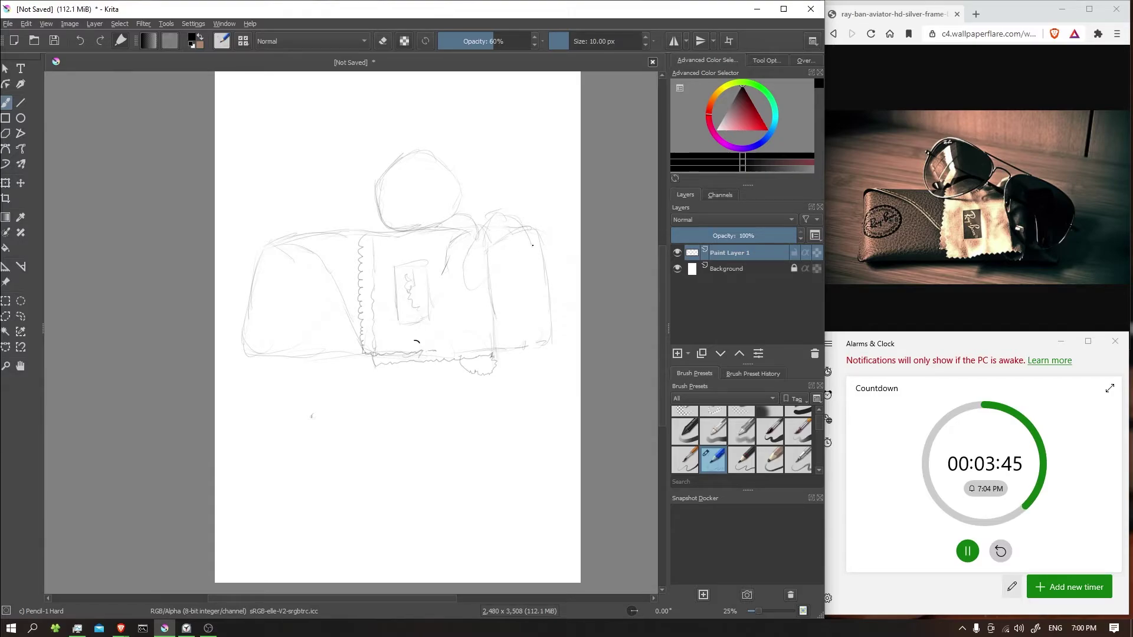
Sketch the right lens's right side, lower curve and right edge with Pencil-1 Hard.
left_click_drag(509, 219, 536, 244)
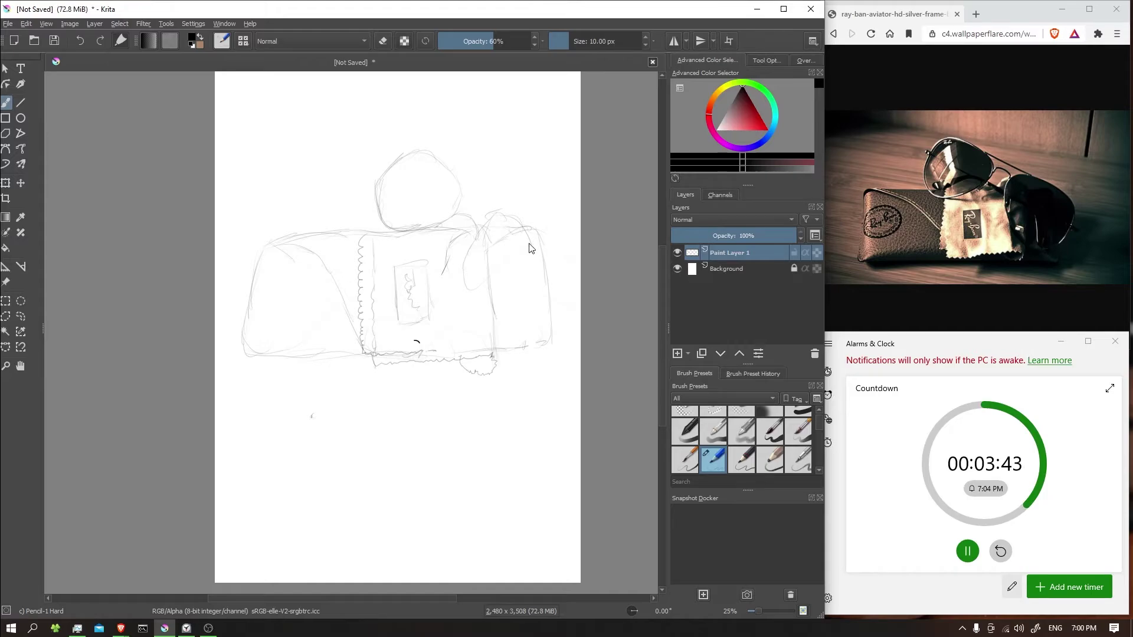
left_click(714, 433)
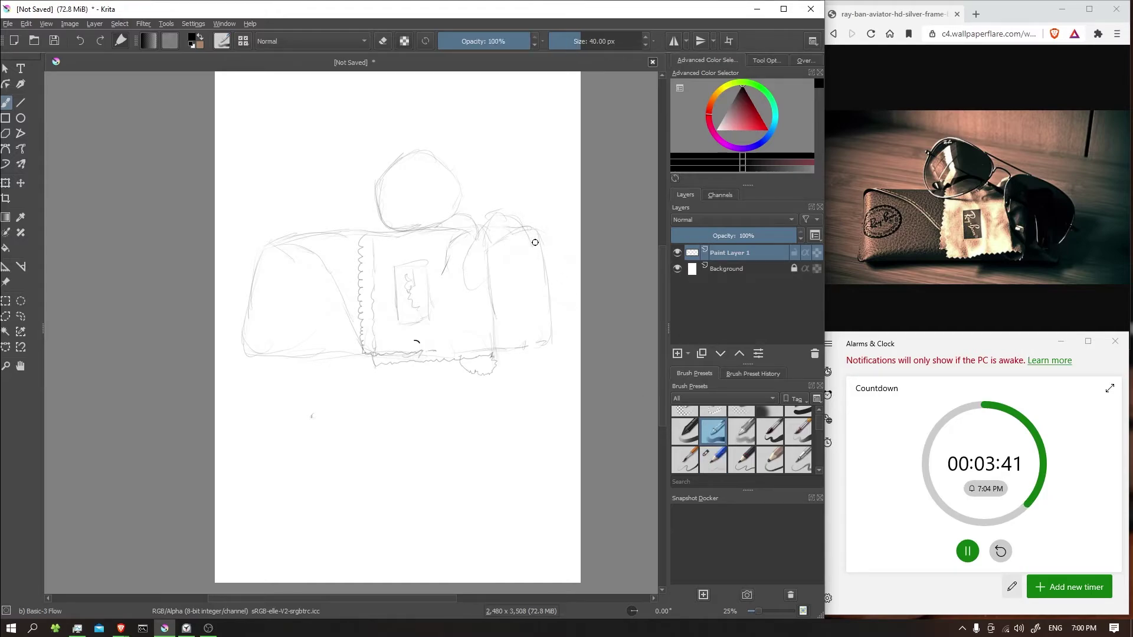
left_click(711, 460)
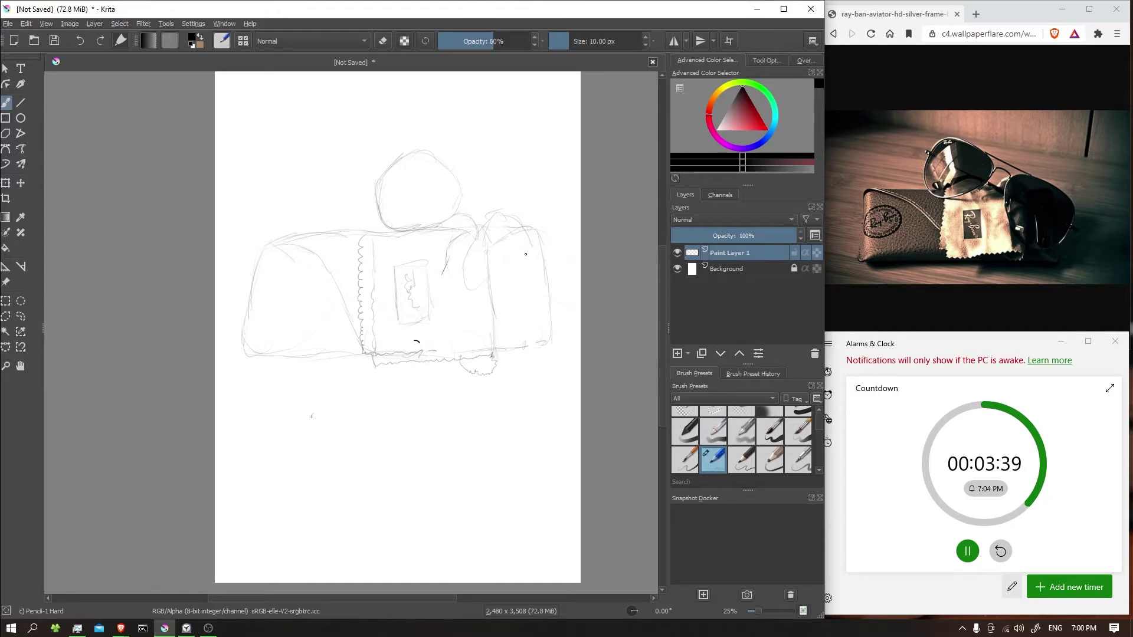
left_click_drag(530, 237, 546, 265)
left_click_drag(512, 294, 542, 293)
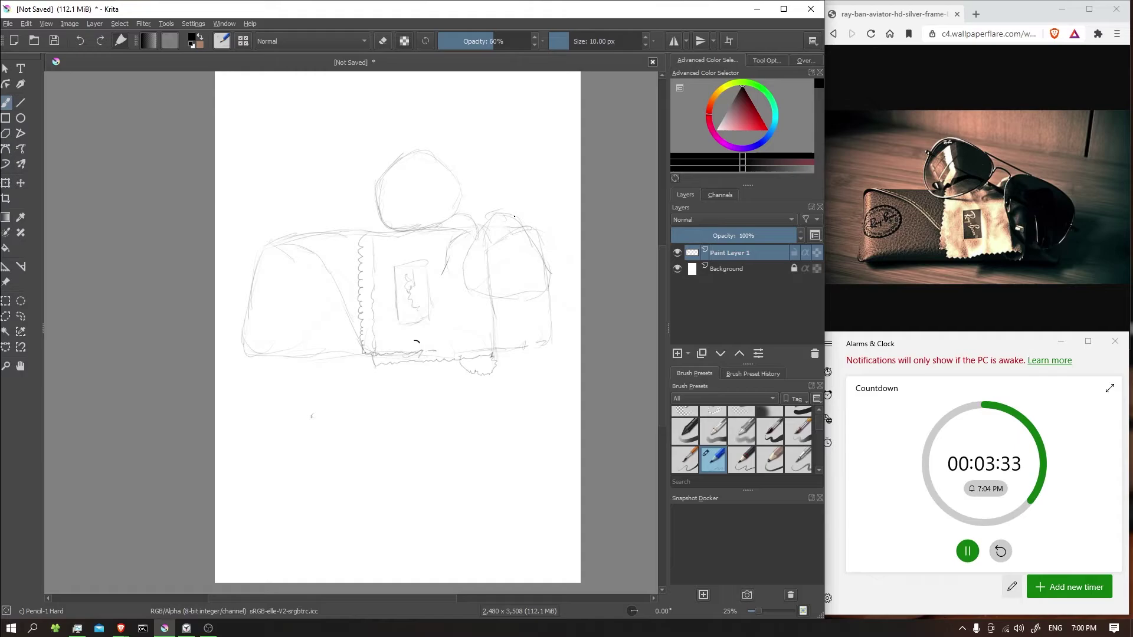
left_click_drag(466, 292, 533, 305)
mouse_move(544, 232)
left_mouse_down()
mouse_move(556, 261)
mouse_move(549, 296)
left_mouse_up()
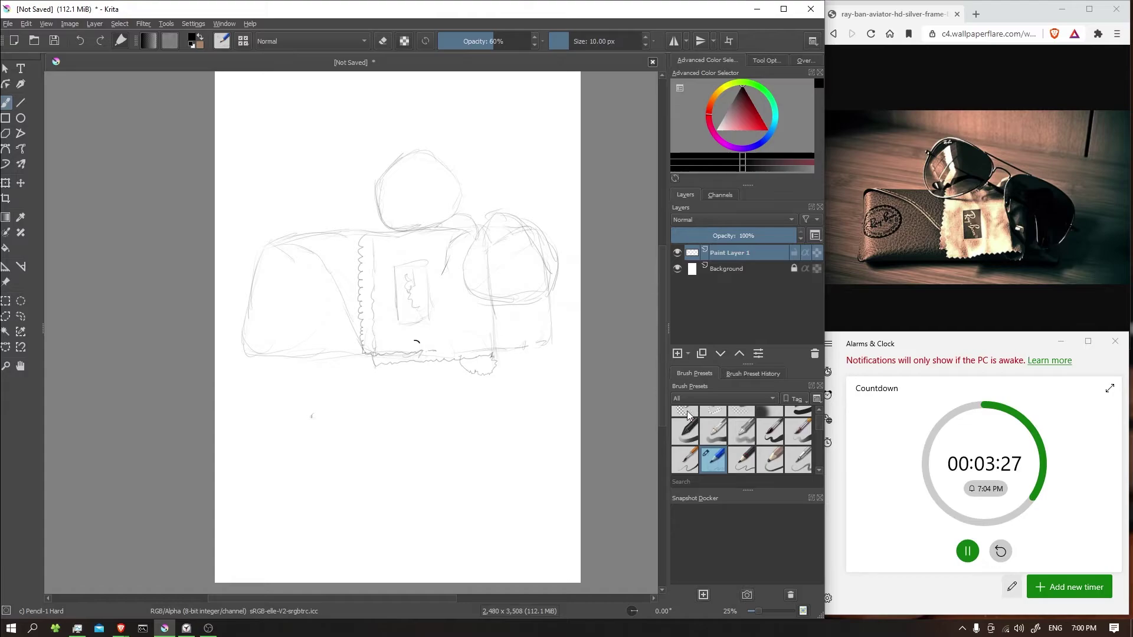
scroll(698, 442, "up", 3)
Erase the right lens's right edge and top arc, then redraw its top and left side.
left_click(685, 418)
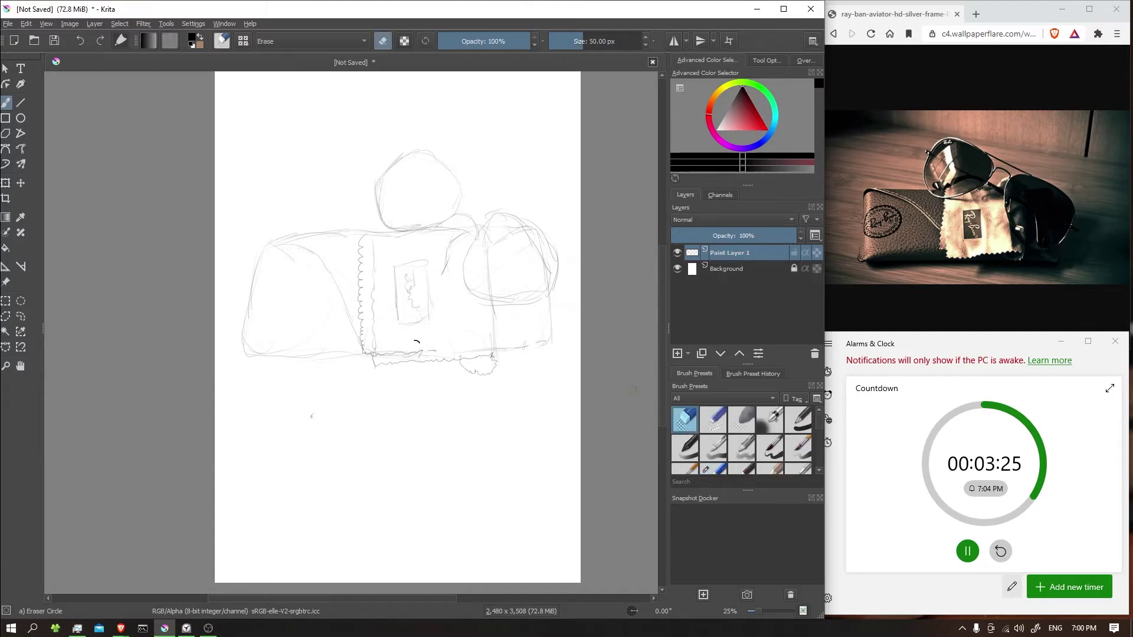
mouse_move(536, 297)
left_mouse_down()
mouse_move(551, 256)
mouse_move(541, 266)
mouse_move(515, 232)
mouse_move(531, 239)
mouse_move(485, 238)
mouse_move(496, 302)
mouse_move(535, 304)
mouse_move(552, 288)
left_mouse_up()
key("slash")
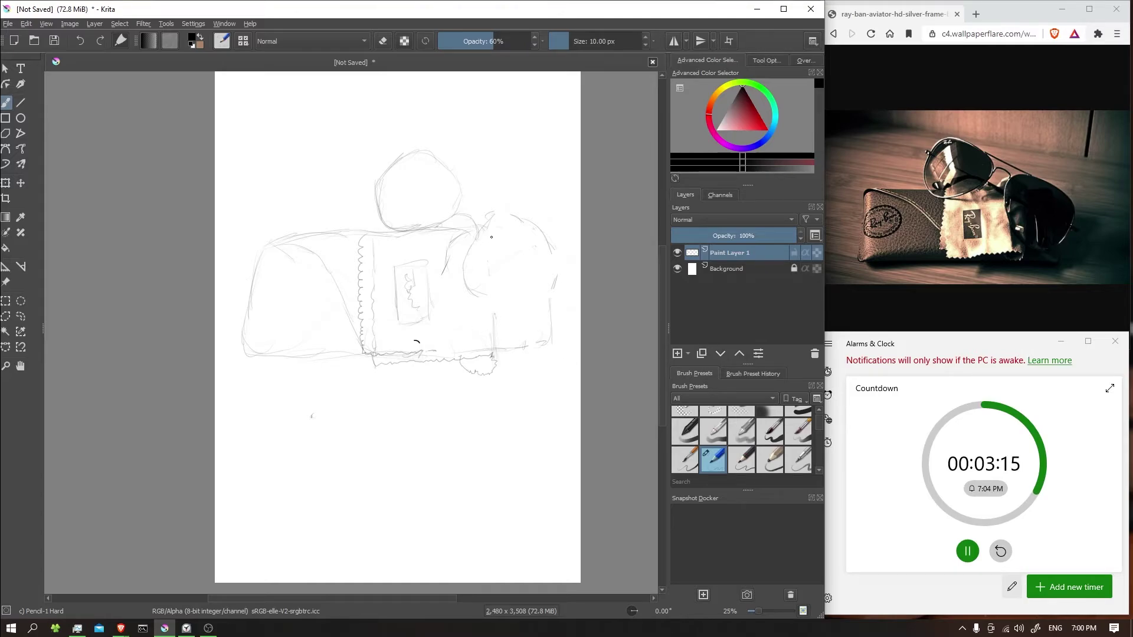
left_click_drag(487, 222, 522, 220)
left_click_drag(468, 257, 465, 298)
mouse_move(489, 219)
left_mouse_down()
mouse_move(473, 292)
mouse_move(504, 299)
left_mouse_up()
Close the right lens's edge and bottom arc, and sketch the bridge to the upper lens.
left_click_drag(489, 544, 542, 501)
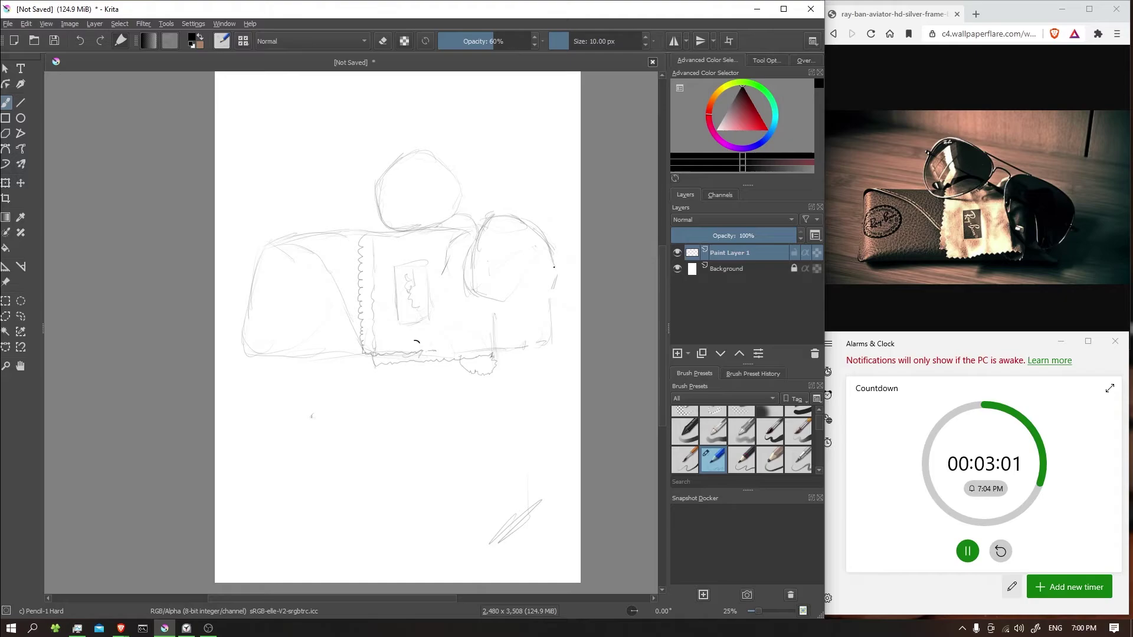
mouse_move(554, 265)
left_mouse_down()
mouse_move(555, 297)
mouse_move(485, 304)
mouse_move(553, 287)
left_mouse_up()
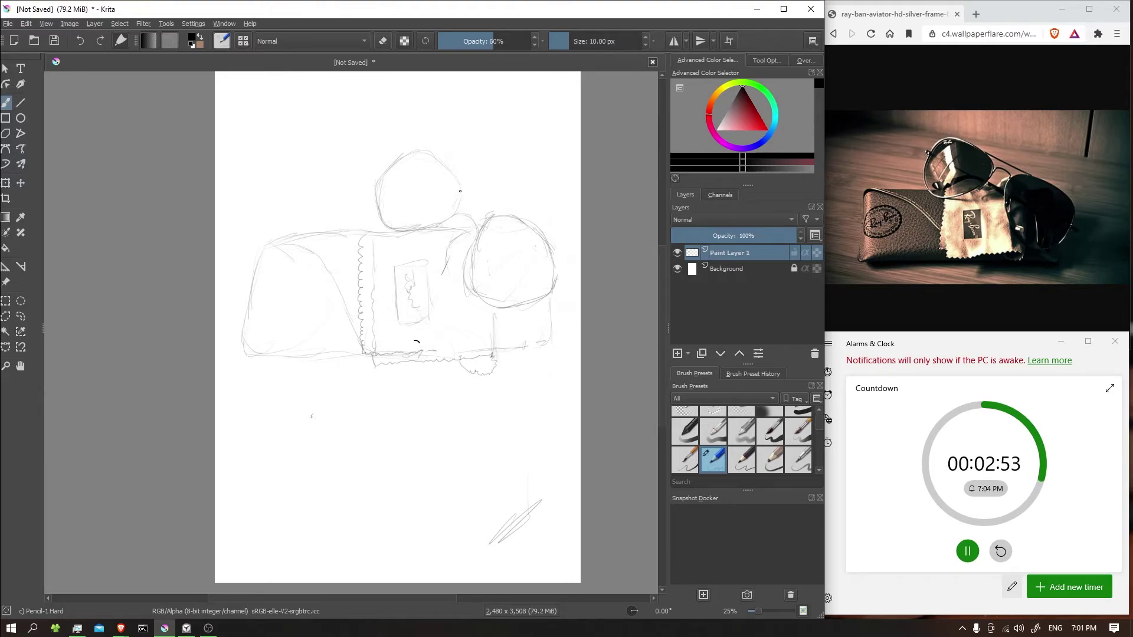
left_click_drag(465, 195, 491, 213)
key("ctrl+z")
left_click_drag(468, 199, 499, 215)
left_click_drag(388, 162, 383, 168)
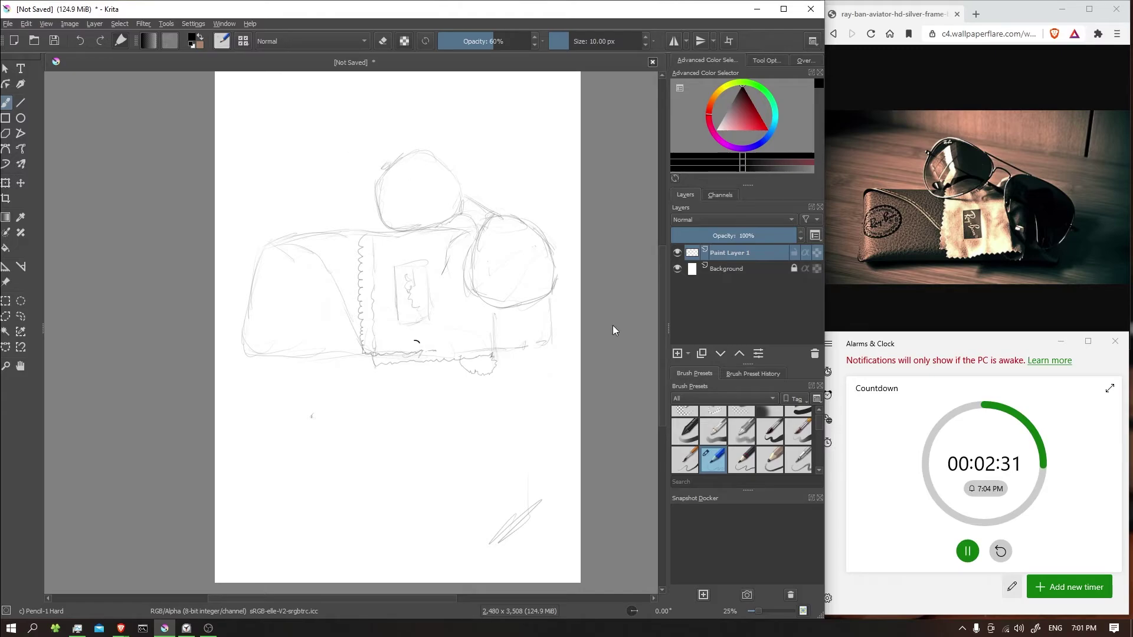
key("ctrl+z")
mouse_move(466, 262)
left_mouse_down()
mouse_move(467, 281)
mouse_move(492, 303)
left_mouse_up()
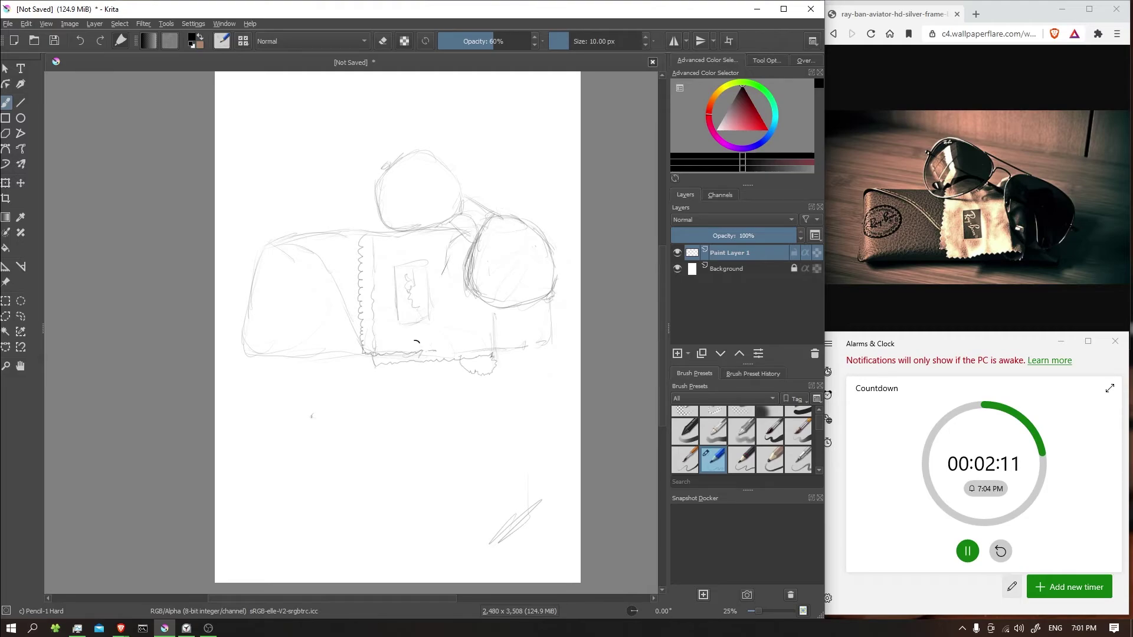
Erase lines on the right lens's left side and trace the upper lens's upper-right arc.
left_click(683, 410)
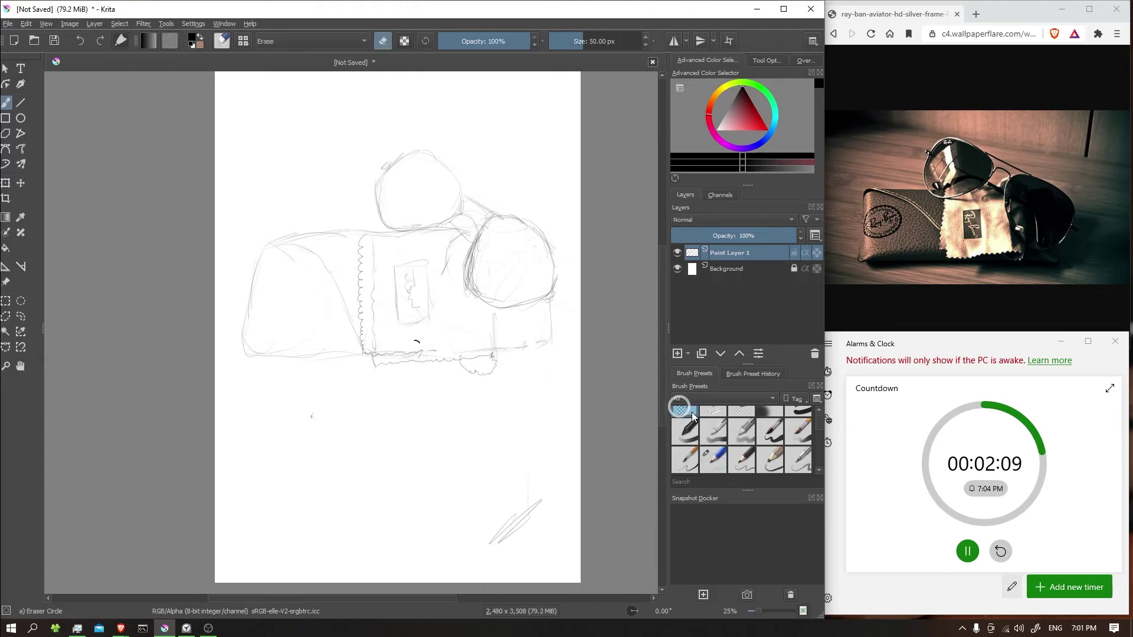
mouse_move(468, 302)
left_mouse_down()
mouse_move(470, 239)
mouse_move(486, 288)
left_mouse_up()
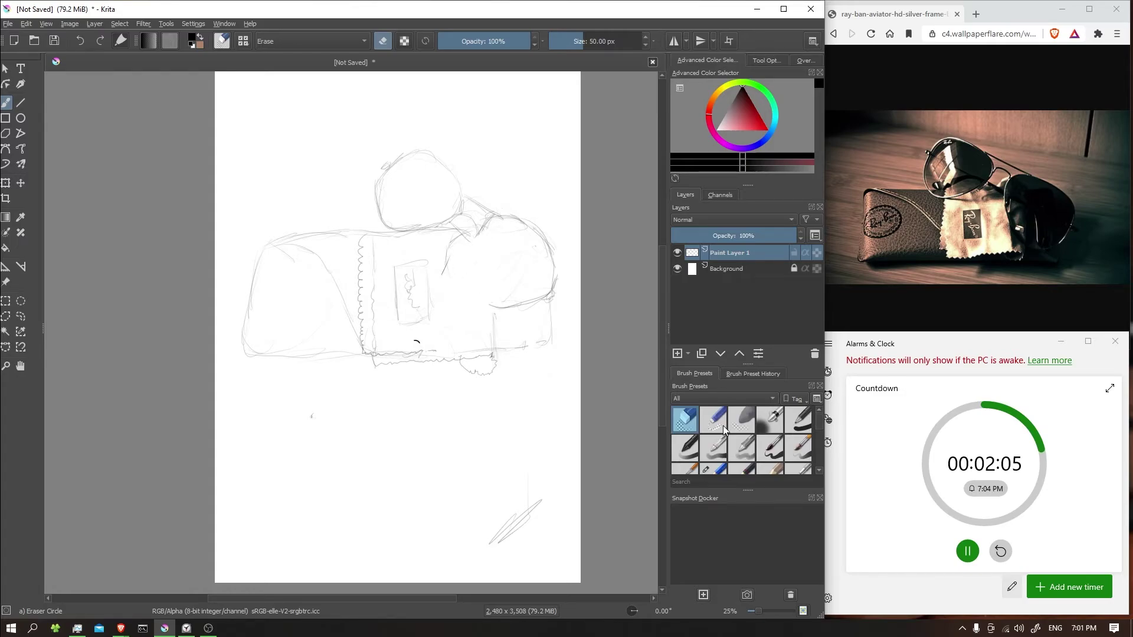
left_click(714, 468)
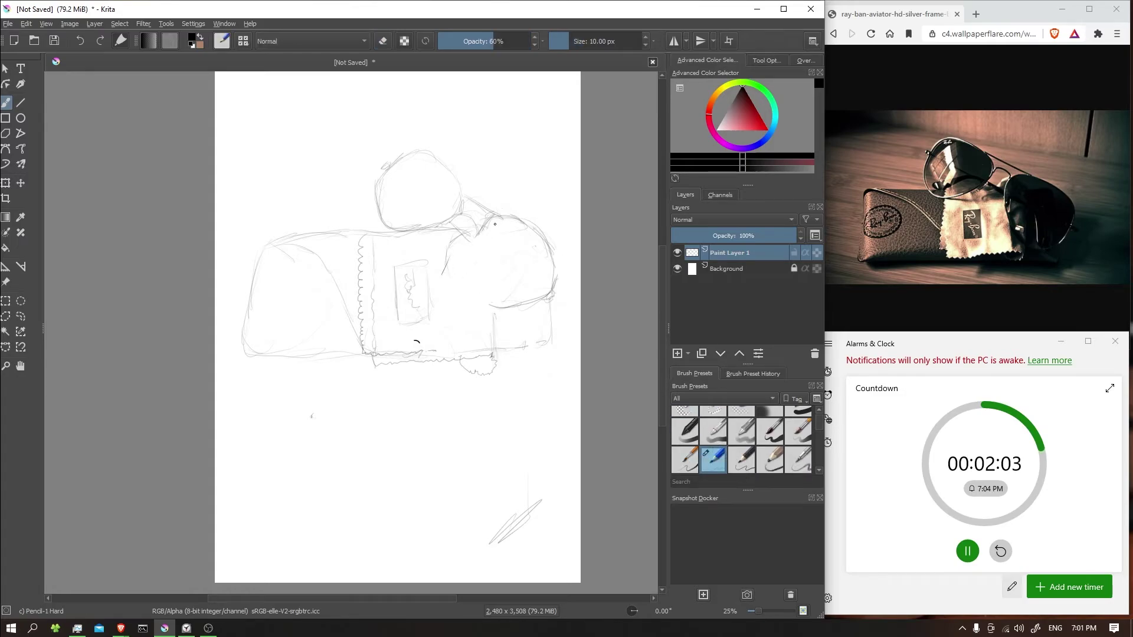
mouse_move(500, 217)
left_mouse_down()
mouse_move(474, 253)
mouse_move(494, 310)
left_mouse_up()
left_click_drag(426, 155, 454, 194)
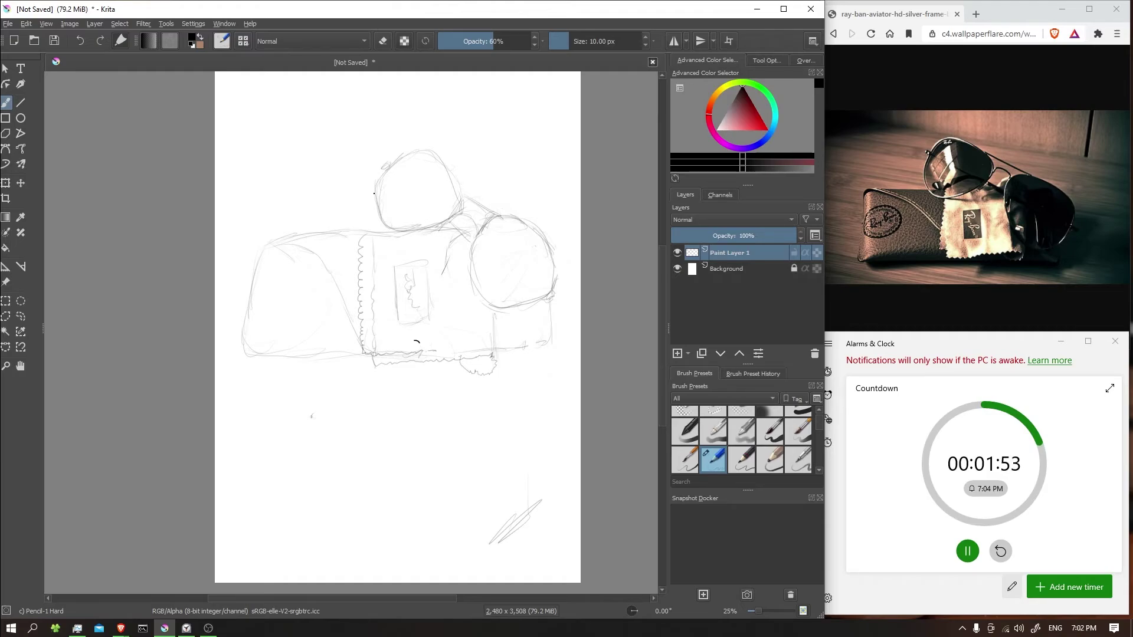
mouse_move(378, 185)
left_mouse_down()
mouse_move(380, 213)
mouse_move(444, 229)
left_mouse_up()
left_click_drag(437, 163, 459, 198)
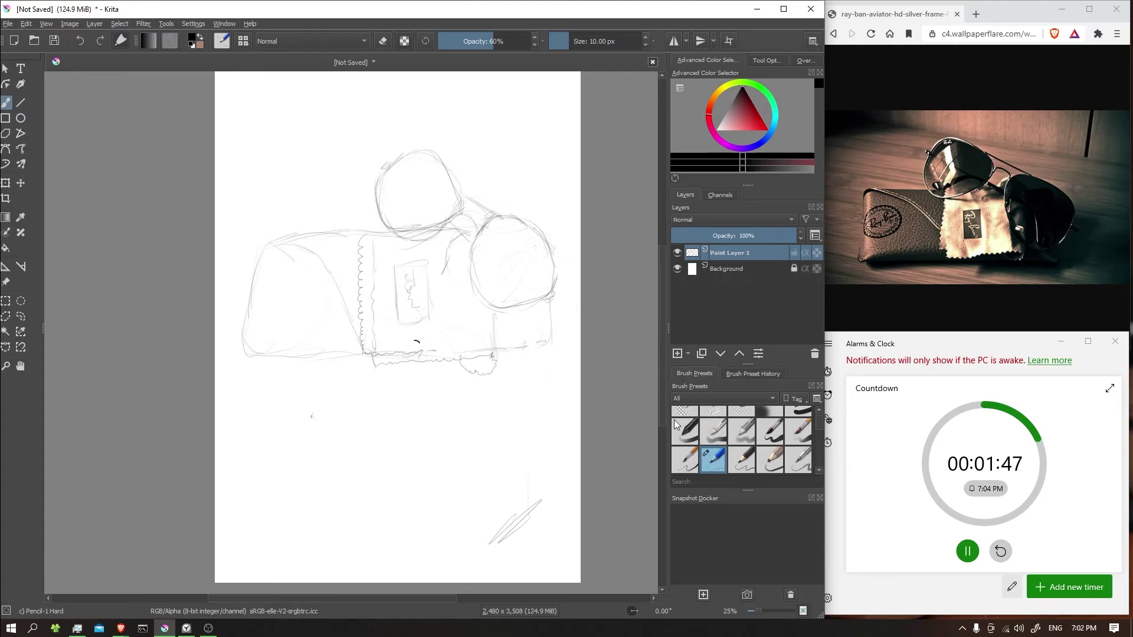
Erase strays around the upper lens and firm its right edge and top line.
left_click(683, 411)
scroll(682, 411, "up", 1)
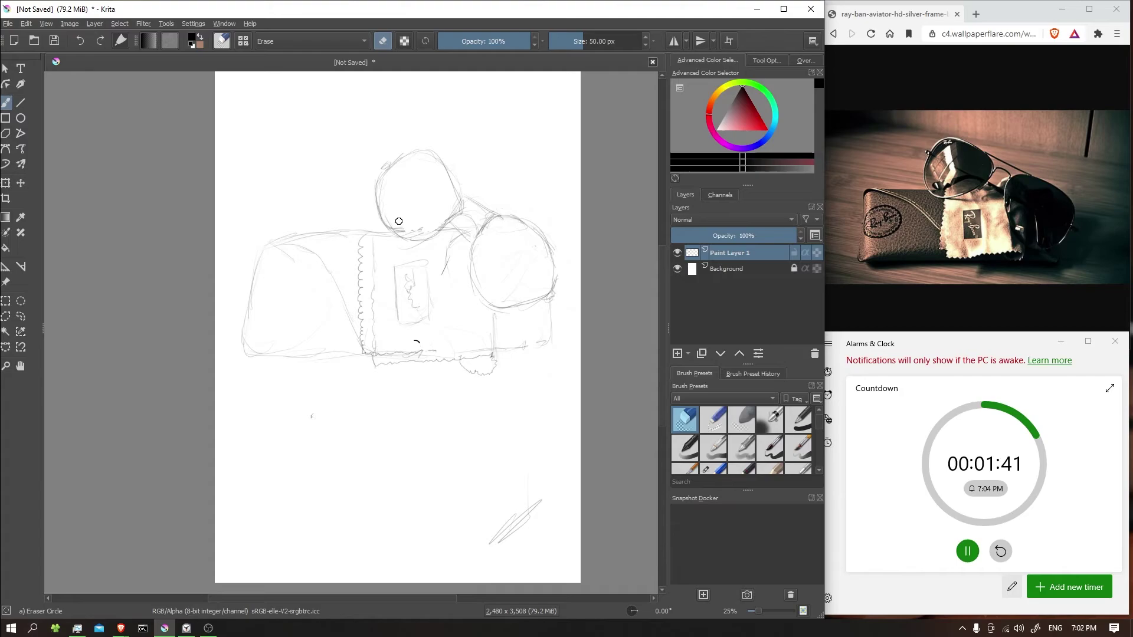
left_click_drag(417, 230, 398, 230)
left_click(713, 451)
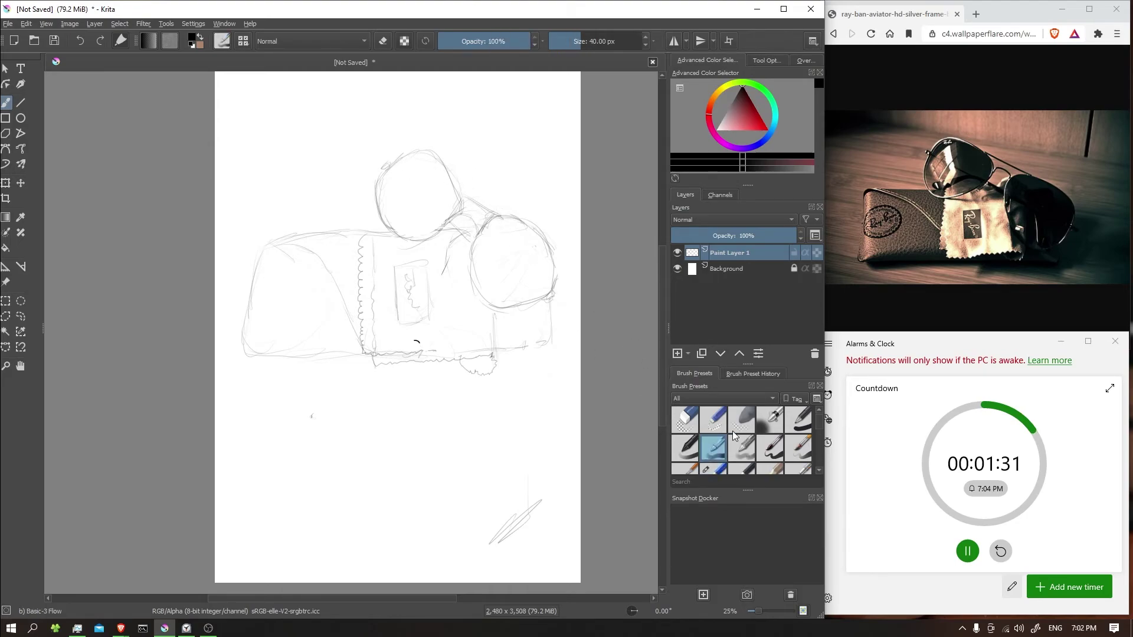
left_click(718, 468)
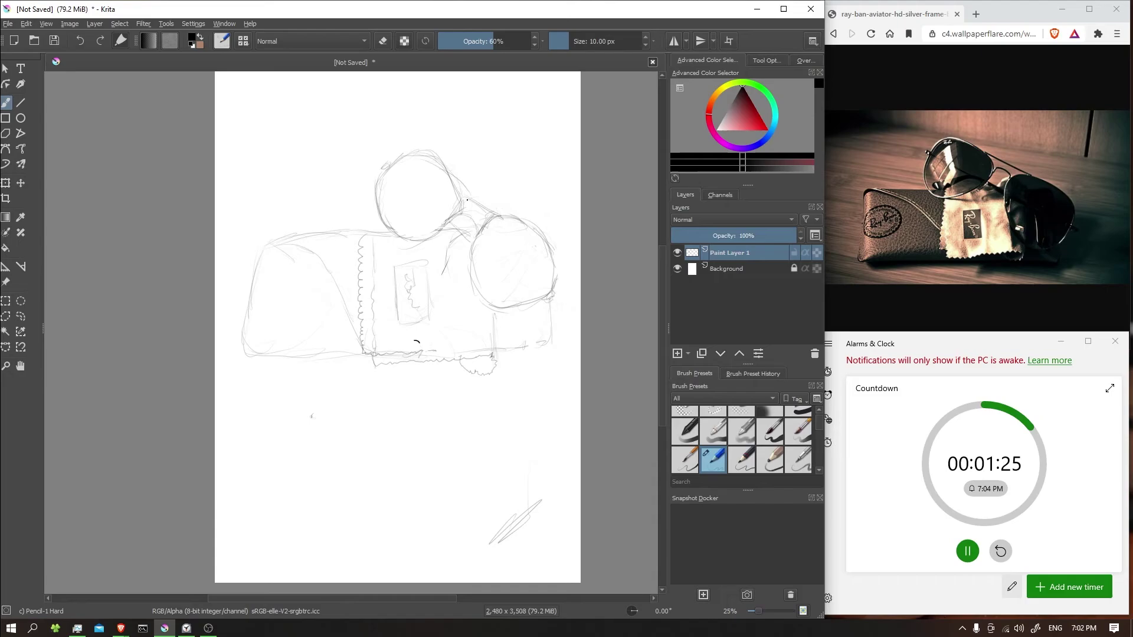
left_click_drag(466, 192, 463, 214)
left_click_drag(438, 152, 457, 181)
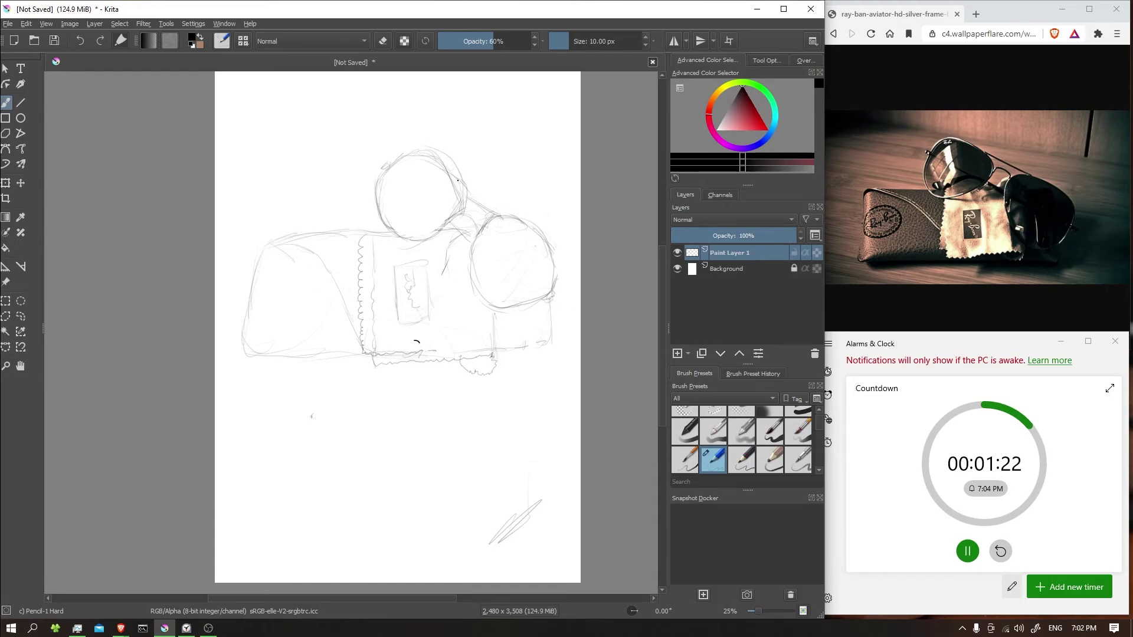
left_click_drag(401, 156, 447, 150)
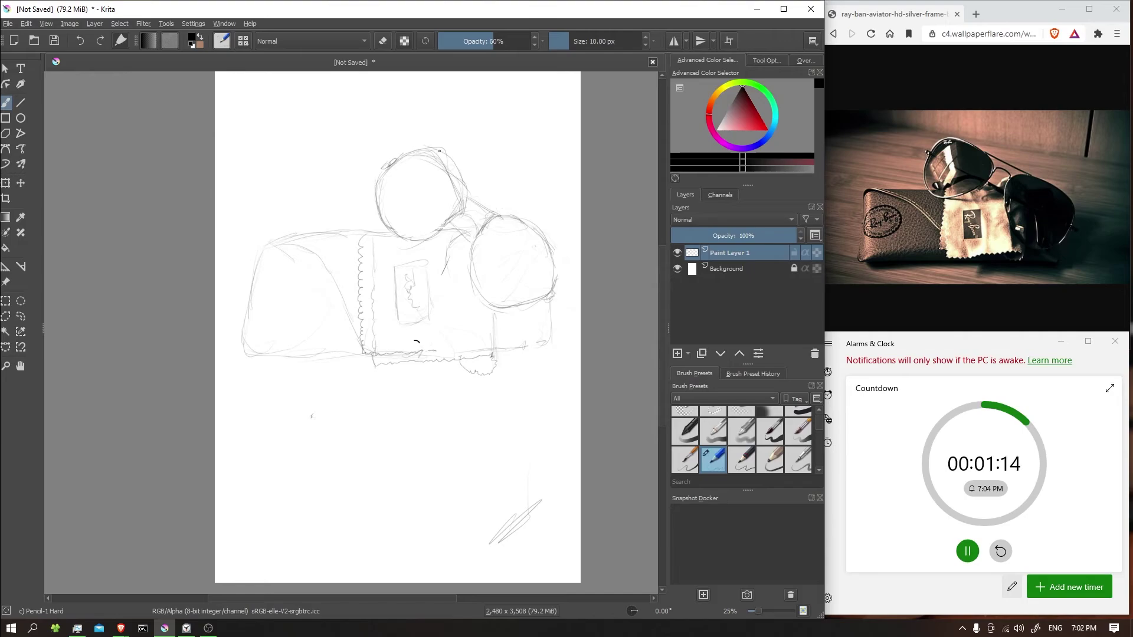
left_click(686, 412)
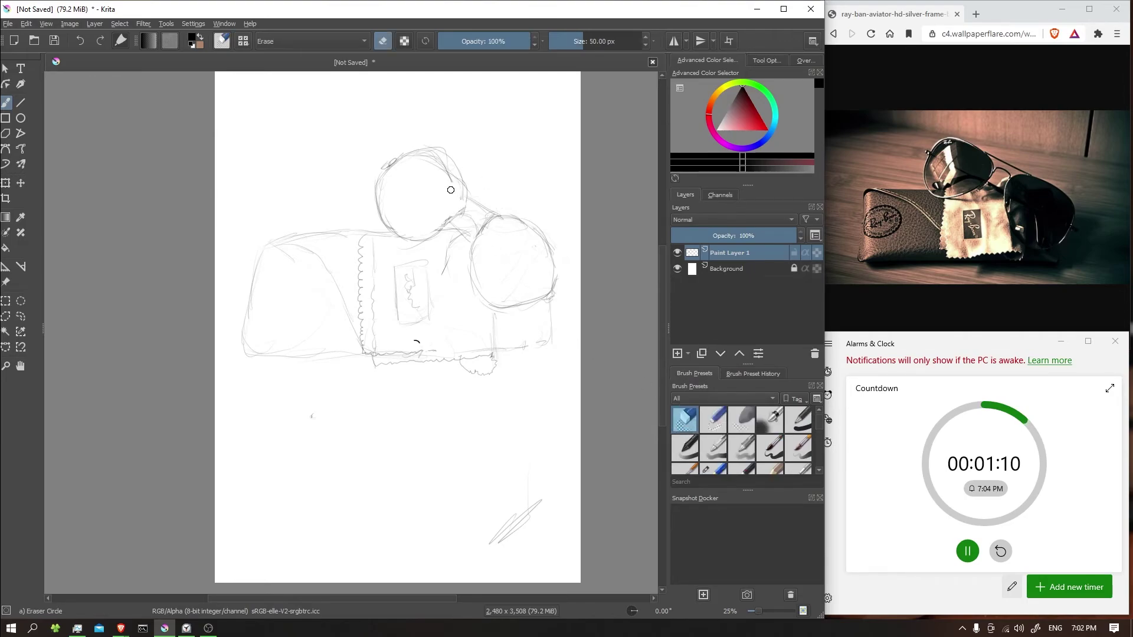
left_click_drag(453, 191, 427, 159)
left_click(720, 472)
Replace the dark stroke with a Pencil-1 Hard redraw of the upper lens's top-right outline.
left_click_drag(423, 149, 462, 165)
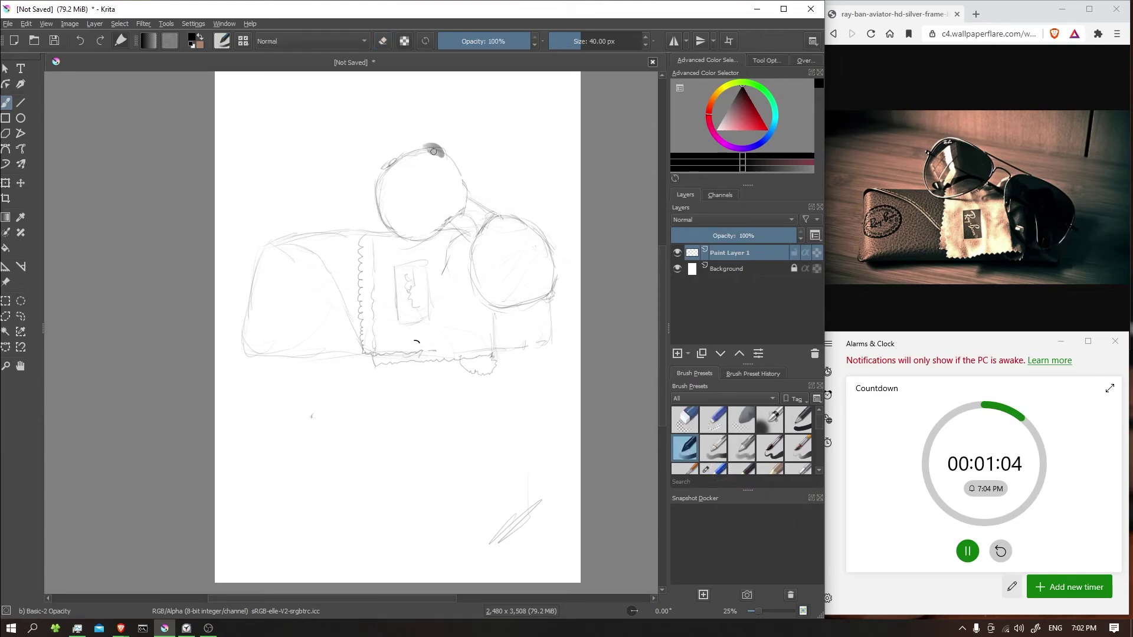
key("ctrl+z")
left_click(724, 473)
right_click(724, 473)
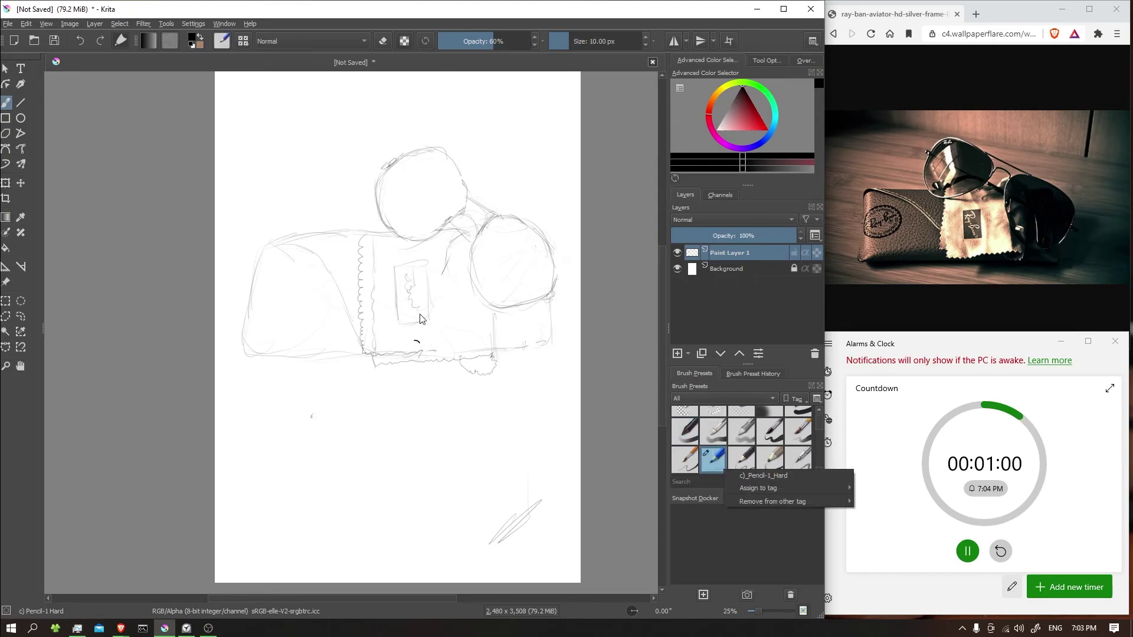
left_click(480, 164)
left_click_drag(420, 152, 469, 218)
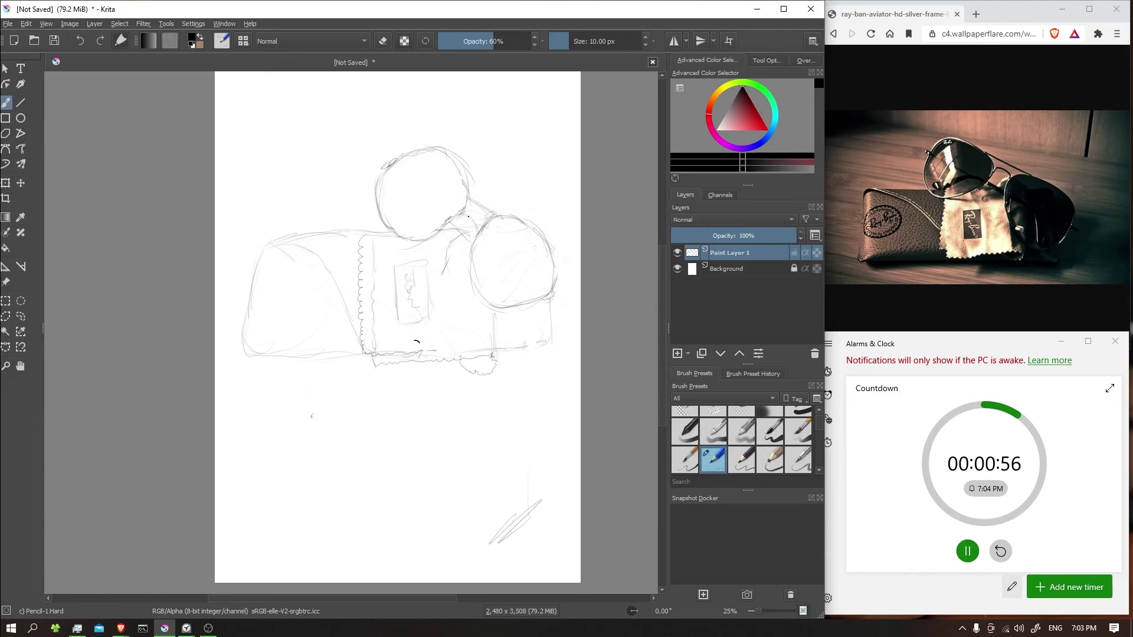
Darken the case's lower-right, lower-left corner and diagonal edge lines.
left_click_drag(530, 357, 552, 342)
mouse_move(242, 328)
left_mouse_down()
mouse_move(258, 354)
mouse_move(301, 350)
left_mouse_up()
left_click_drag(280, 250, 340, 317)
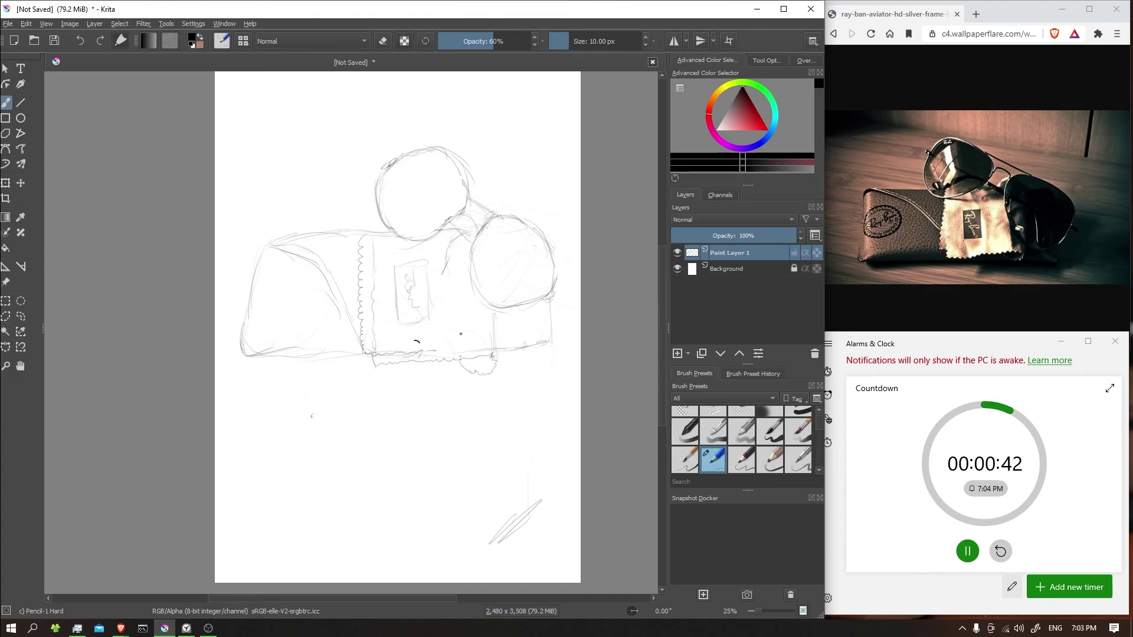
left_click_drag(342, 318, 353, 338)
Sample black as the drawing colour and try a short detail stroke on the case.
left_click(517, 328, "ctrl")
left_click(687, 460)
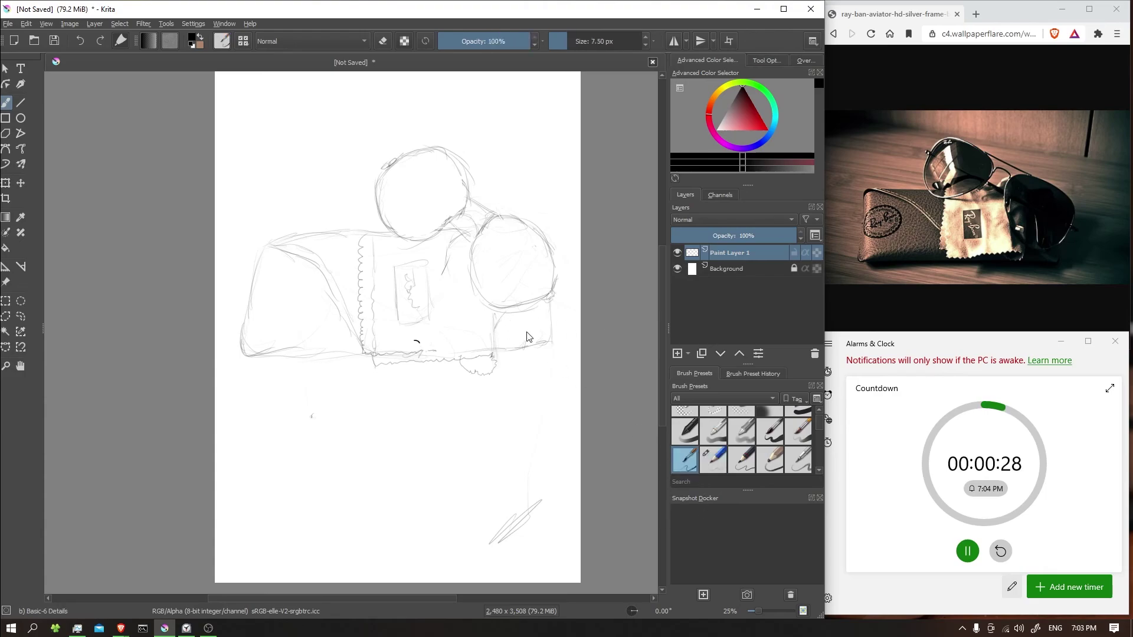
left_click_drag(507, 315, 495, 333)
left_click(742, 432)
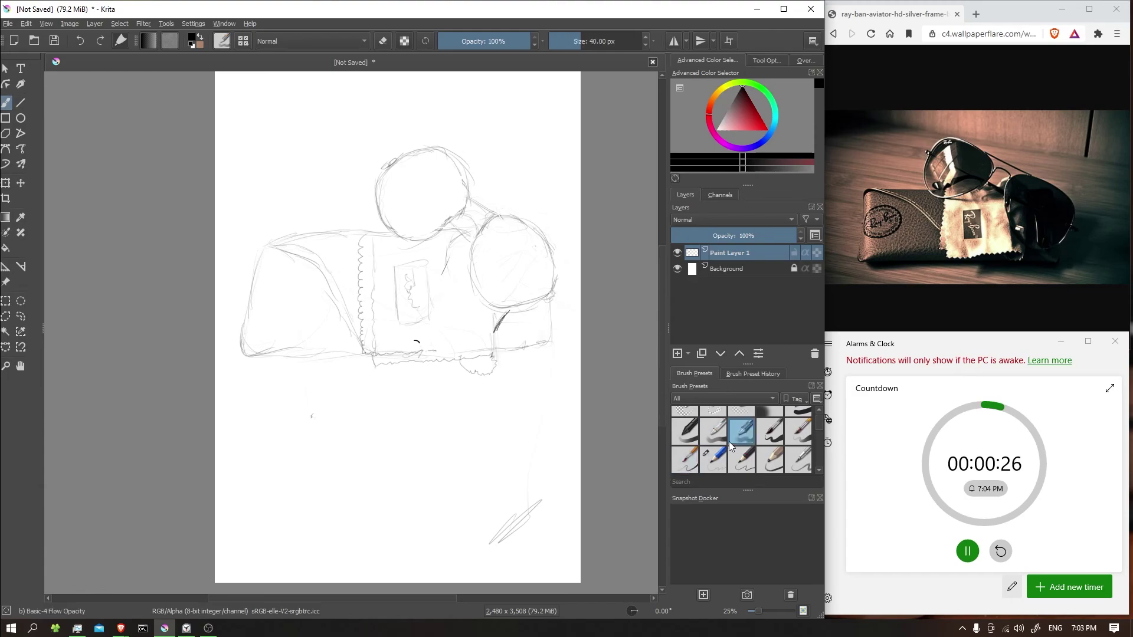
left_click(717, 456)
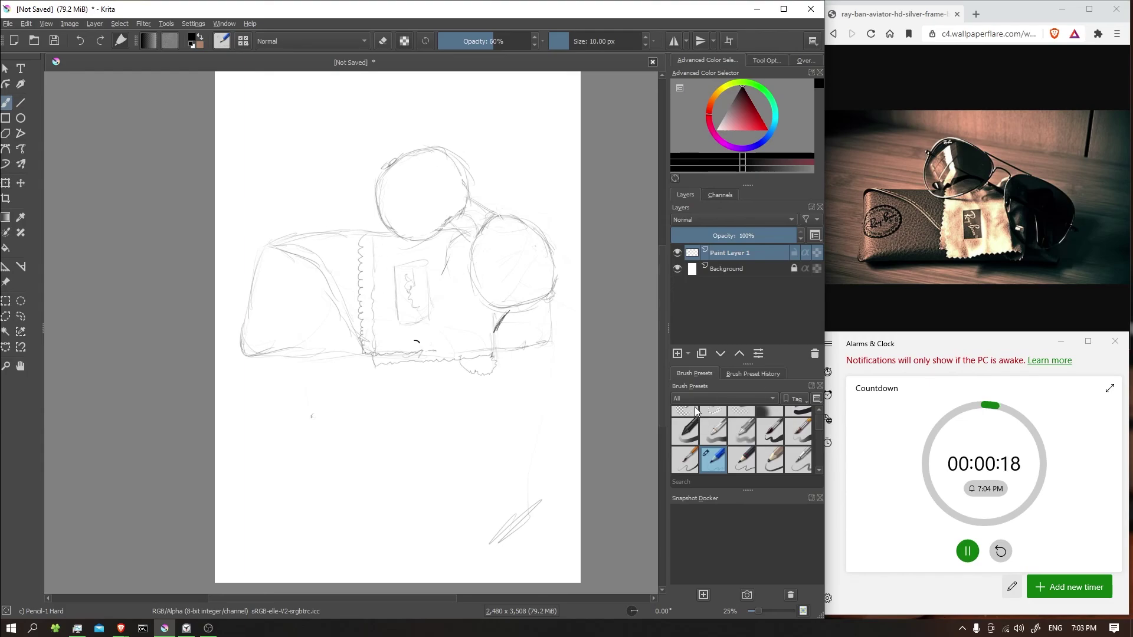
scroll(693, 411, "up", 2)
With Pencil-1 Hard reselected, draw a dark vertical line down the case below the right lens.
left_click(684, 417)
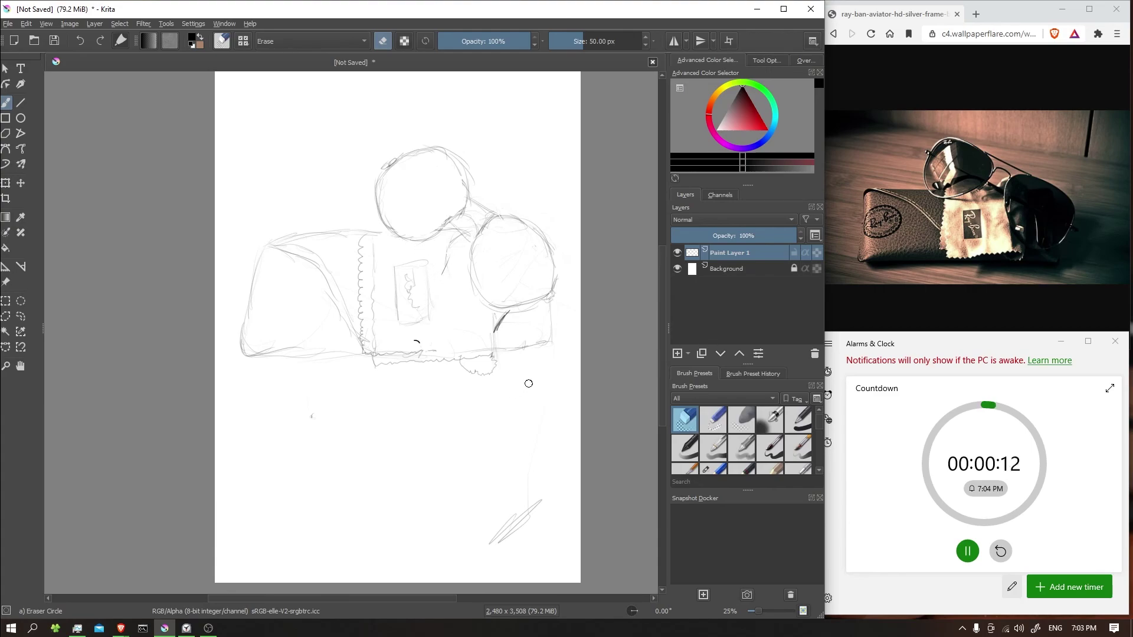
left_click(686, 446)
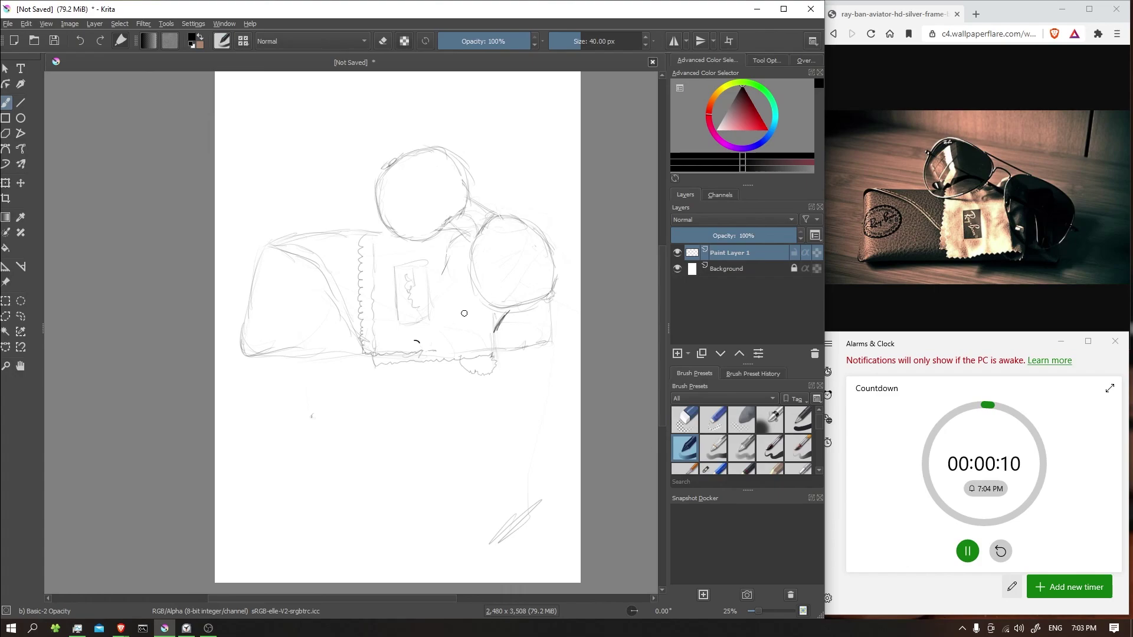
left_click(713, 471)
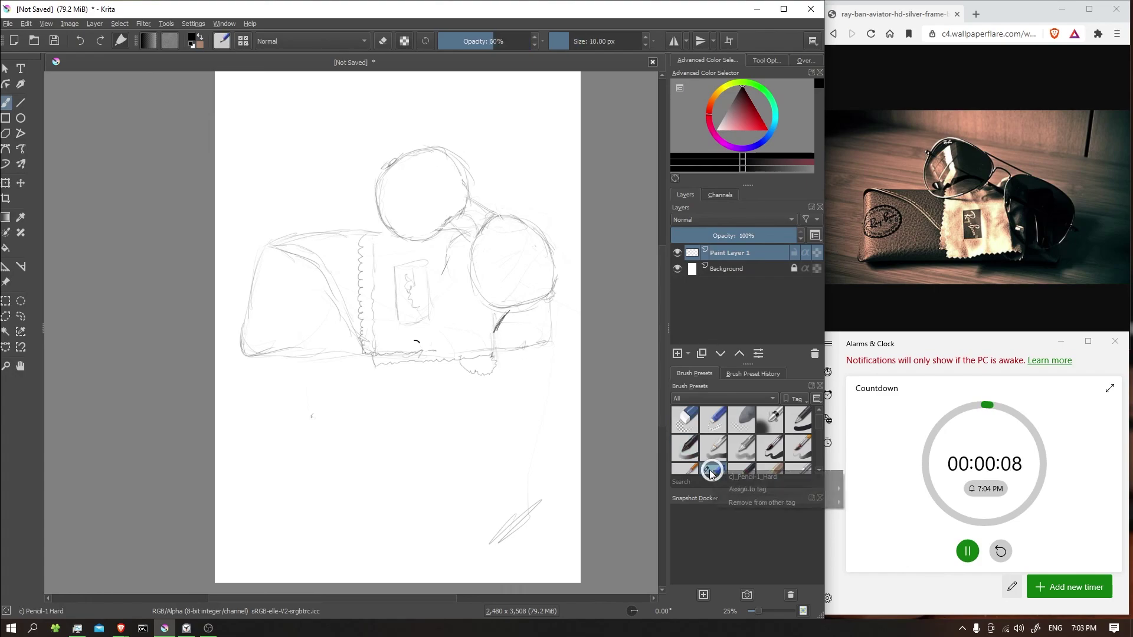
right_click(713, 471)
scroll(692, 469, "down", 1)
key("Escape")
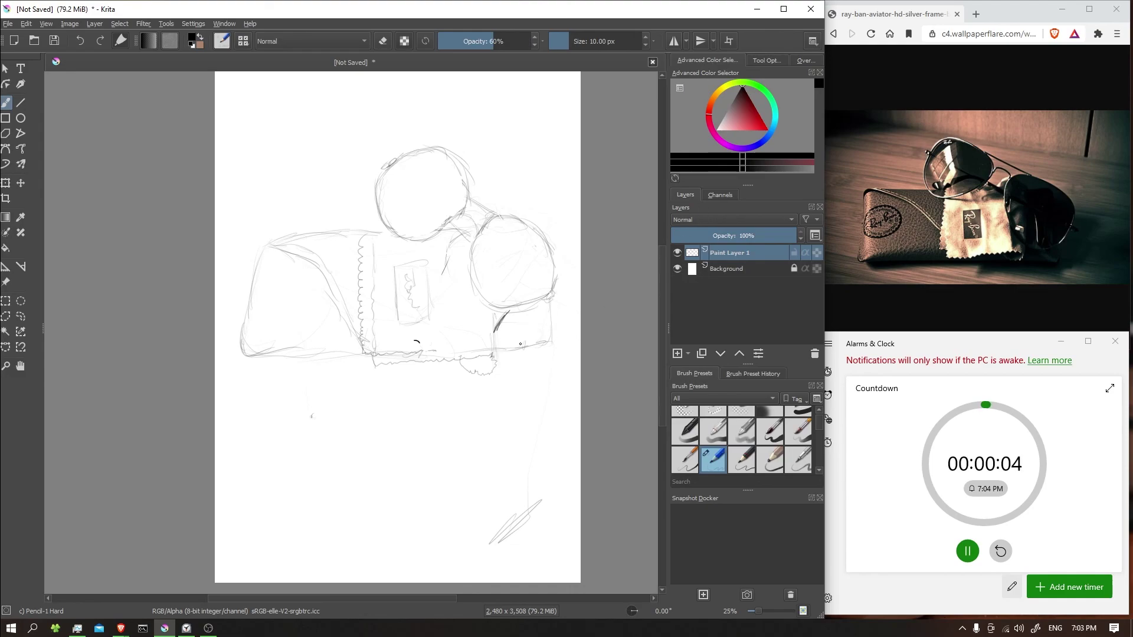
left_click_drag(492, 310, 496, 357)
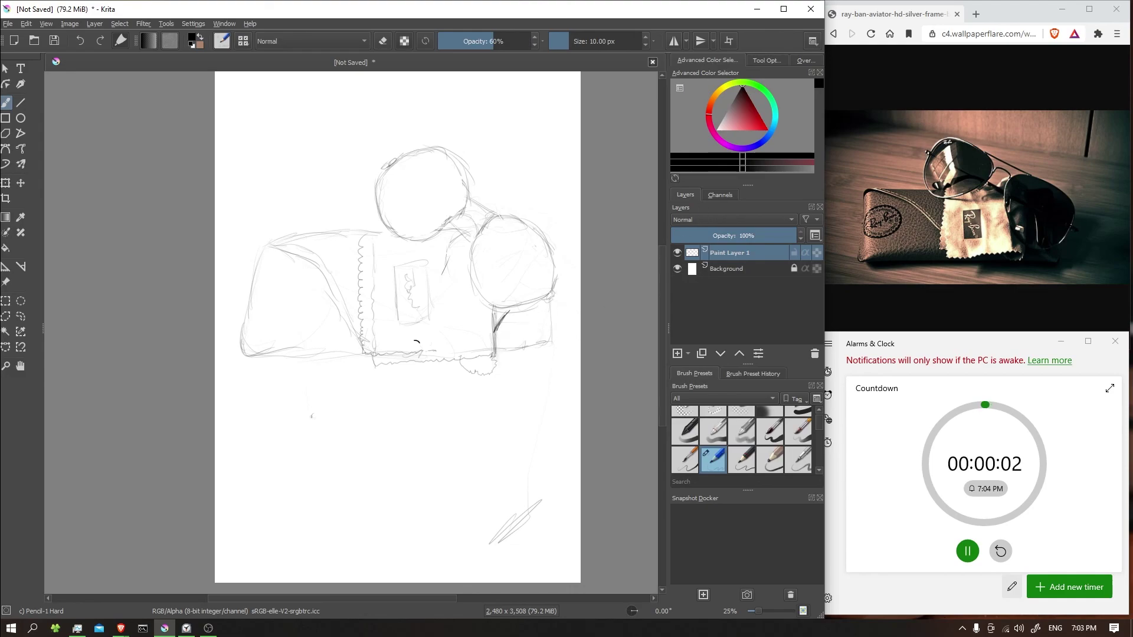